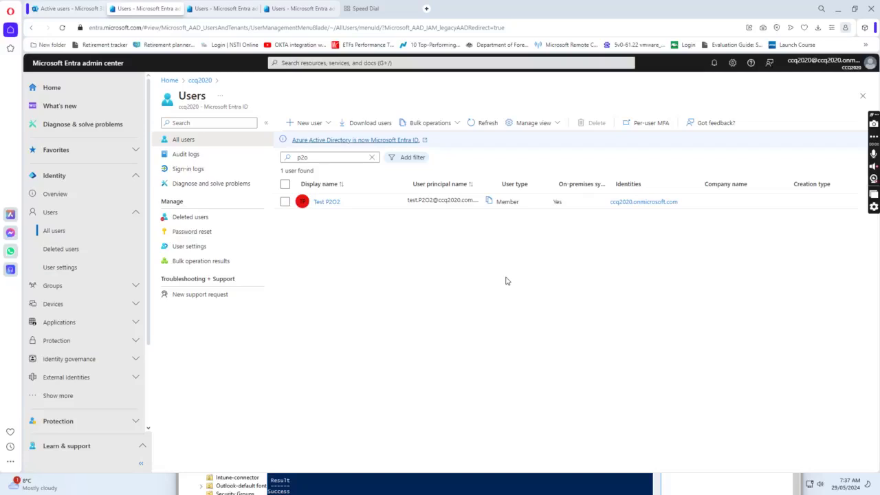
Switch to the W2016DC-azure virtual machine and view the account properties of Test P2O2 in the Internal users > Users OU.
click(362, 490)
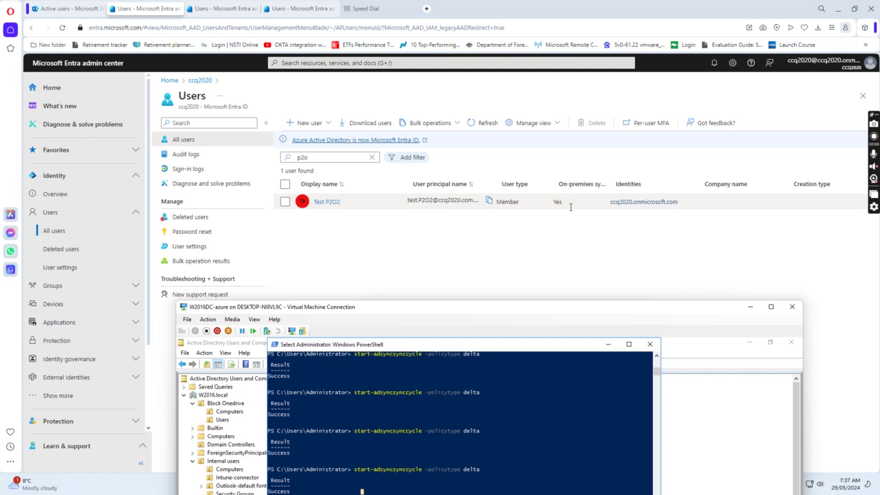
drag(518, 309, 463, 85)
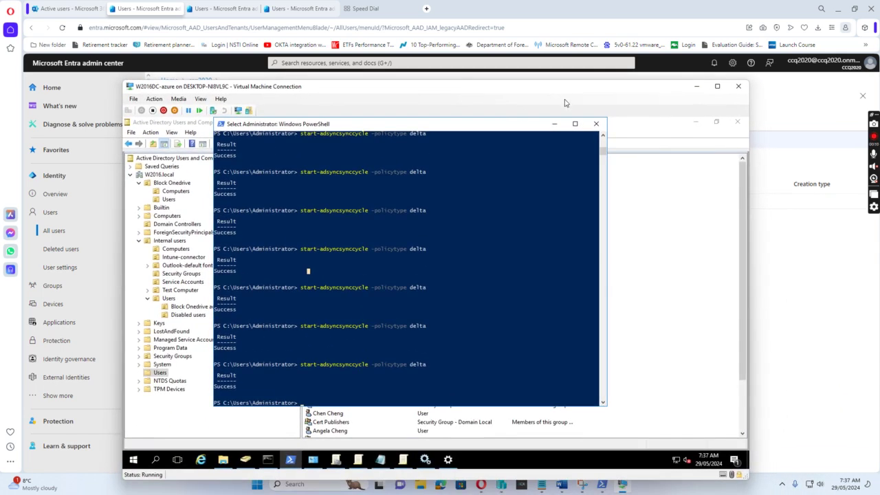
click(553, 125)
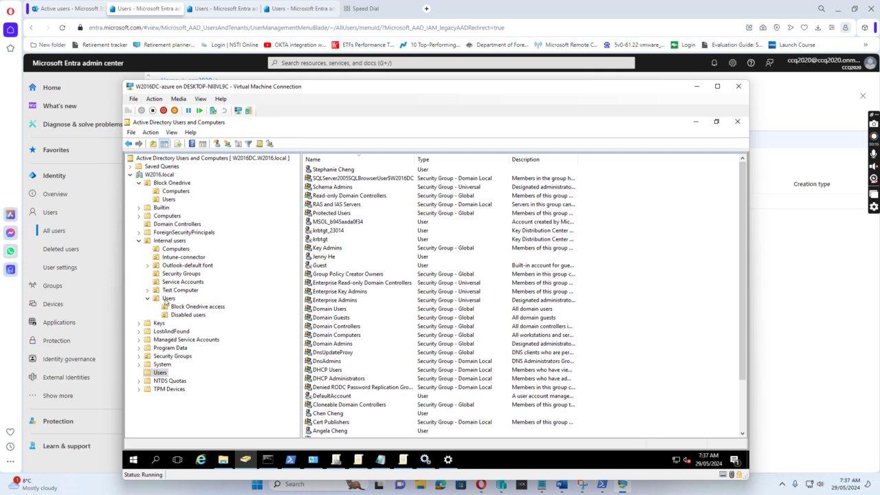
click(167, 299)
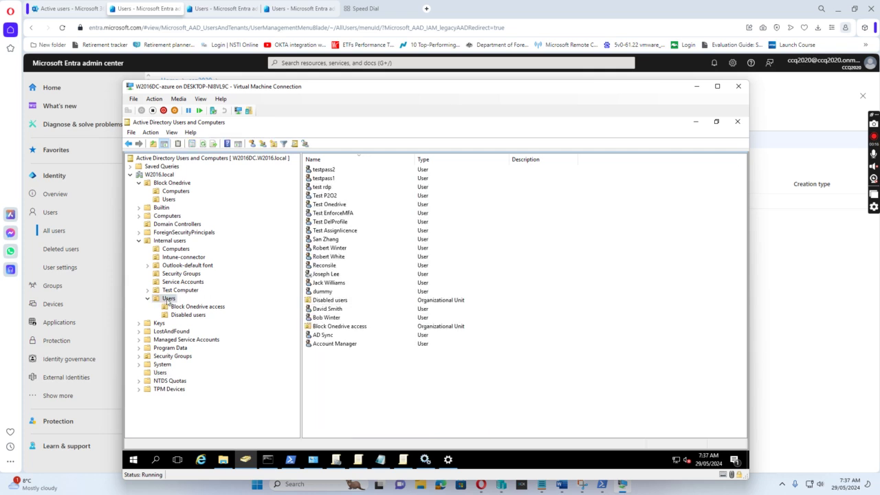
double_click(324, 196)
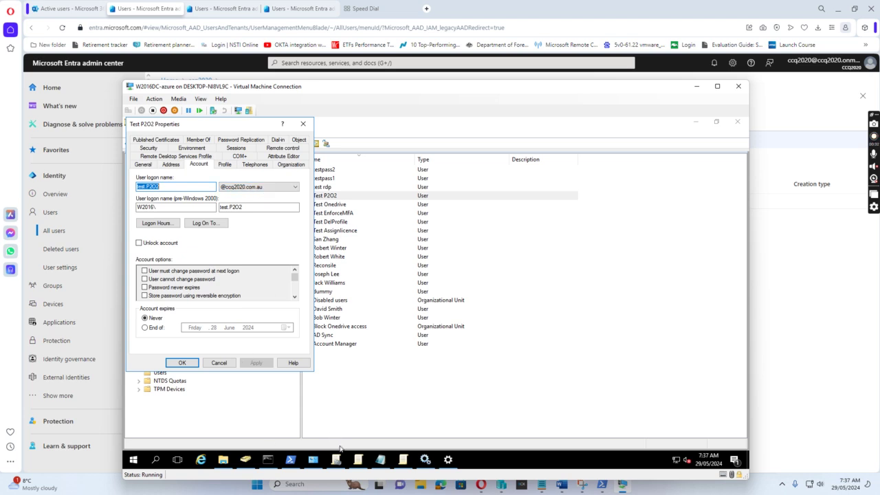
click(172, 363)
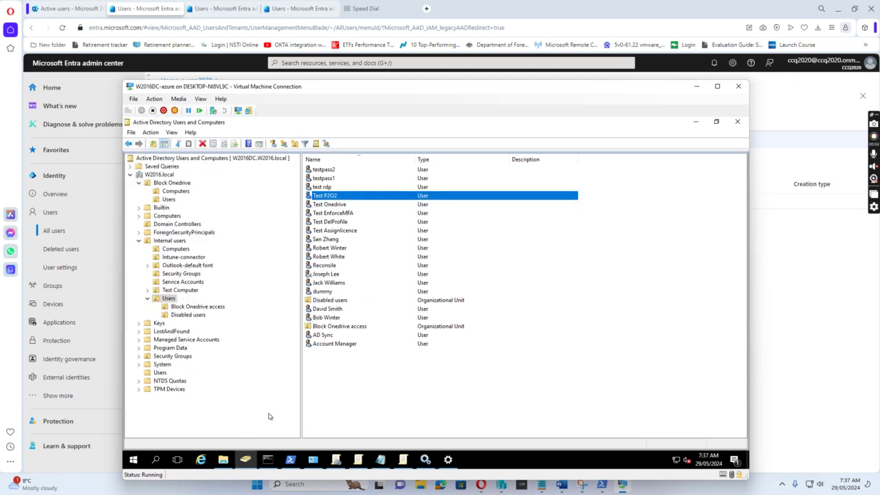
View the sync commands in the virtual machine's PowerShell window and return to the Entra users list.
click(289, 459)
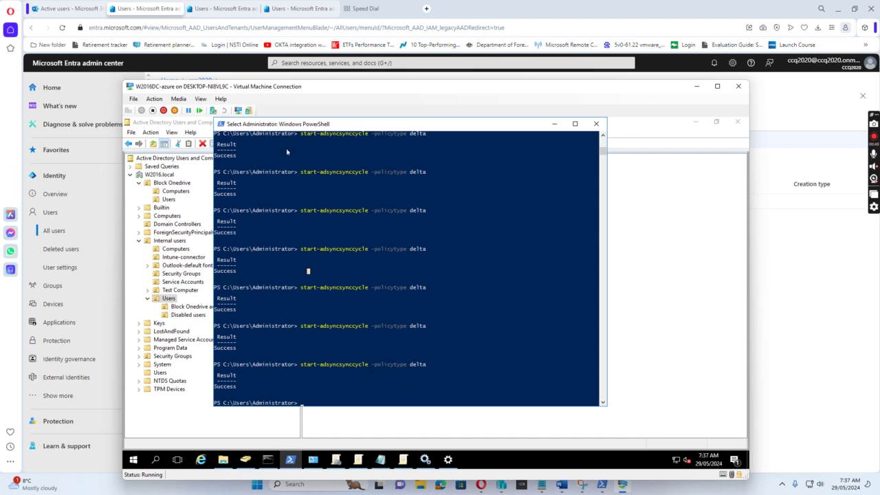
drag(377, 96, 429, 284)
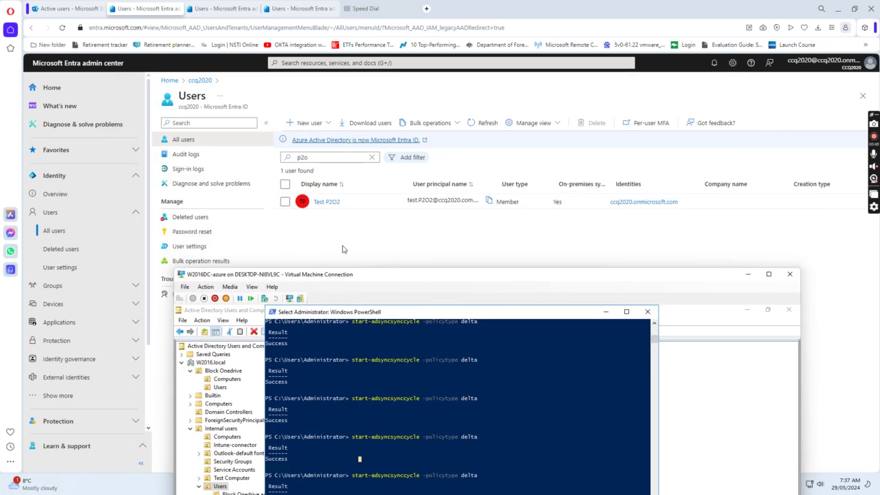
click(336, 240)
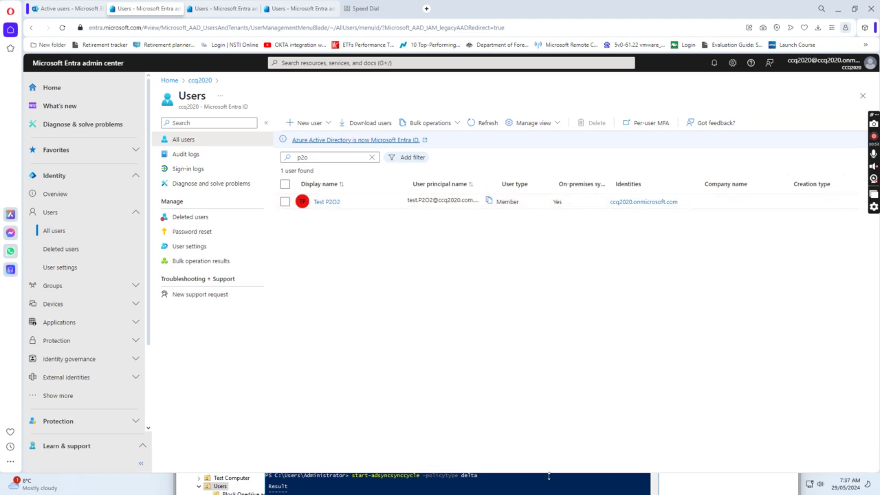
Delete the user Test P2O2 from the Internal users > Users OU in Active Directory Users and Computers on the virtual machine.
click(188, 484)
drag(404, 280, 325, 123)
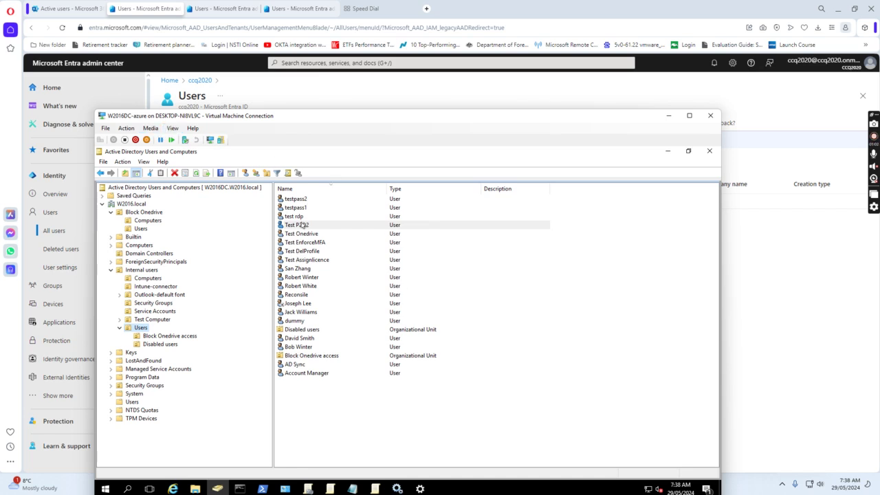
right_click(298, 226)
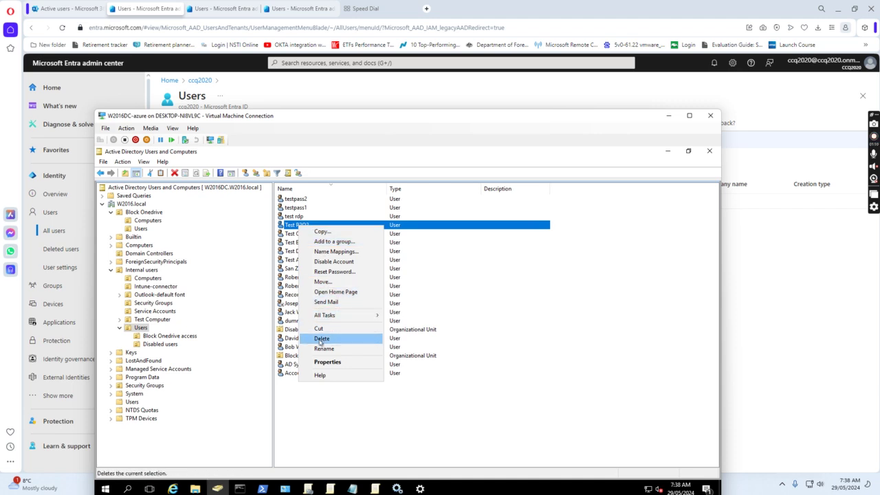
click(321, 339)
click(441, 353)
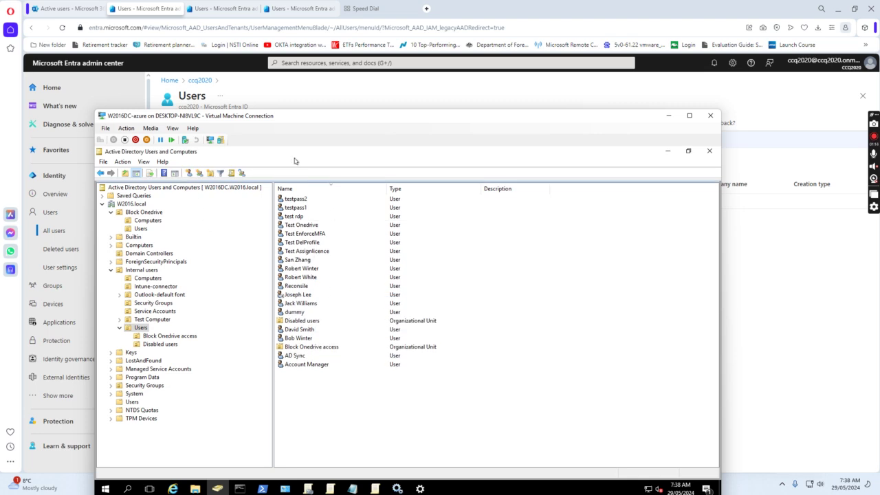
Run start-adsyncsynccycle -policytype delta in PowerShell on the virtual machine.
drag(434, 116, 427, 31)
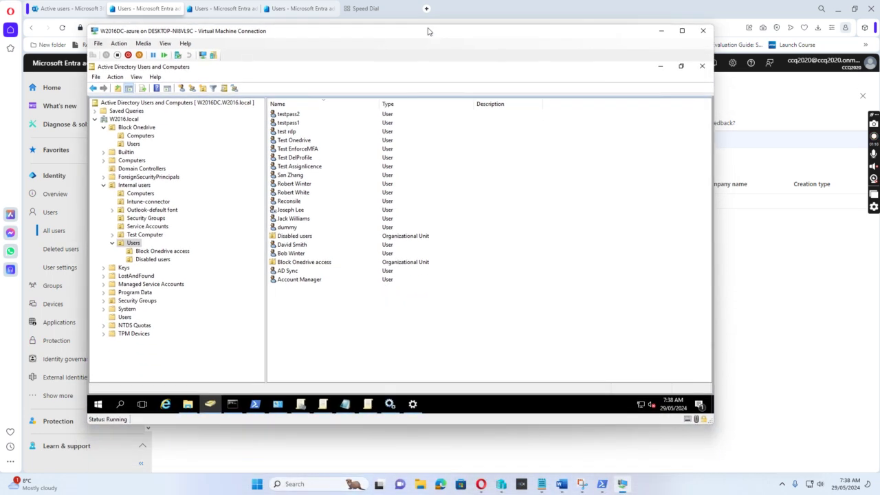
click(254, 404)
right_click(334, 335)
key(Return)
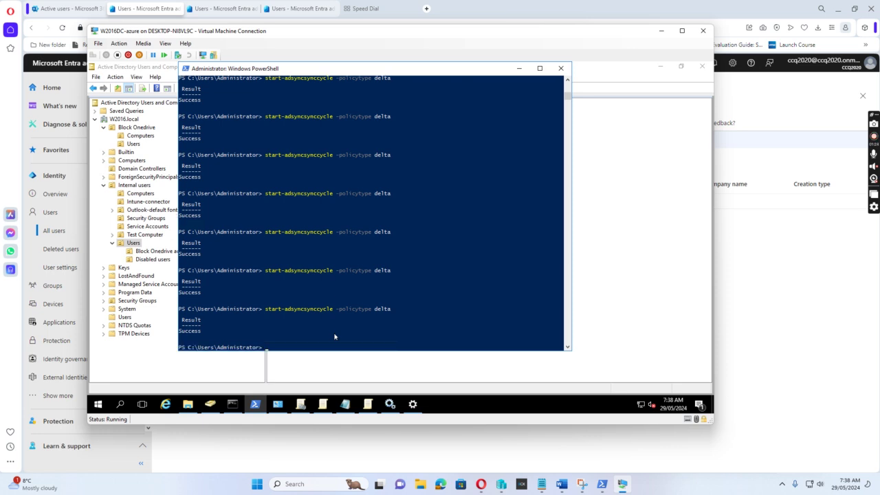
Return to the Entra admin center and refresh the users list filtered by p2o several times.
key(super+Down)
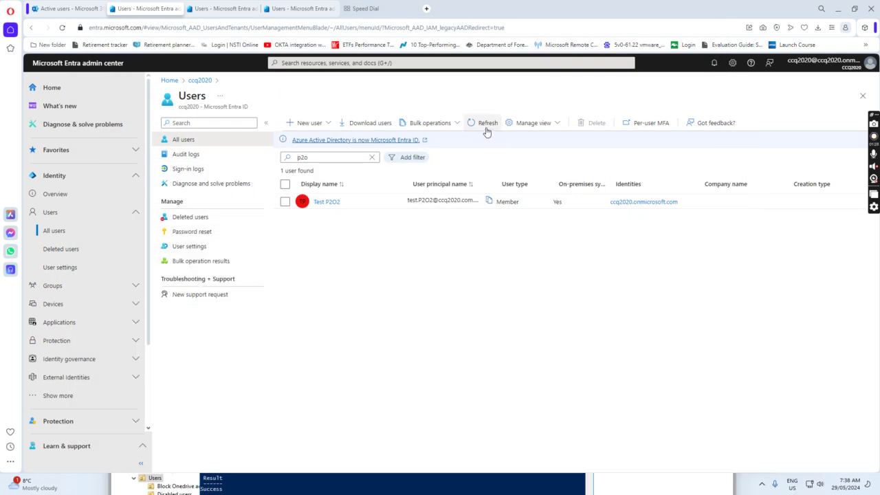
click(486, 124)
click(486, 124)
click(486, 124)
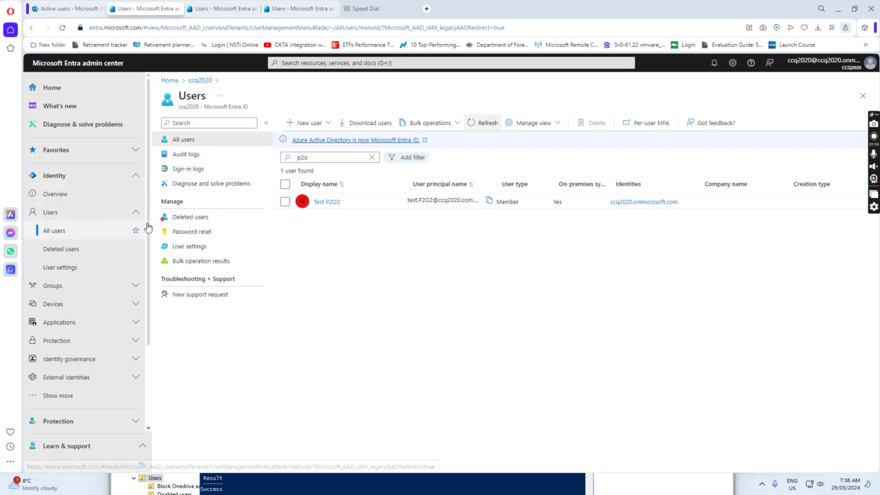
click(478, 124)
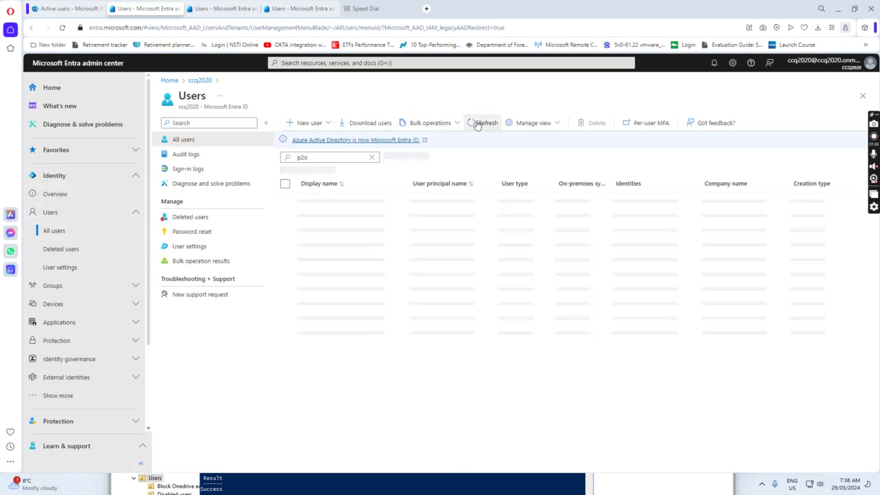
click(478, 125)
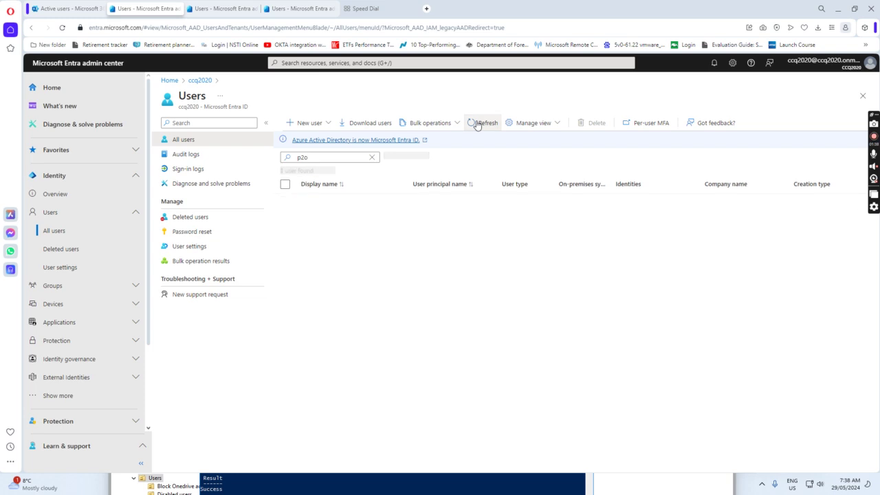
click(478, 124)
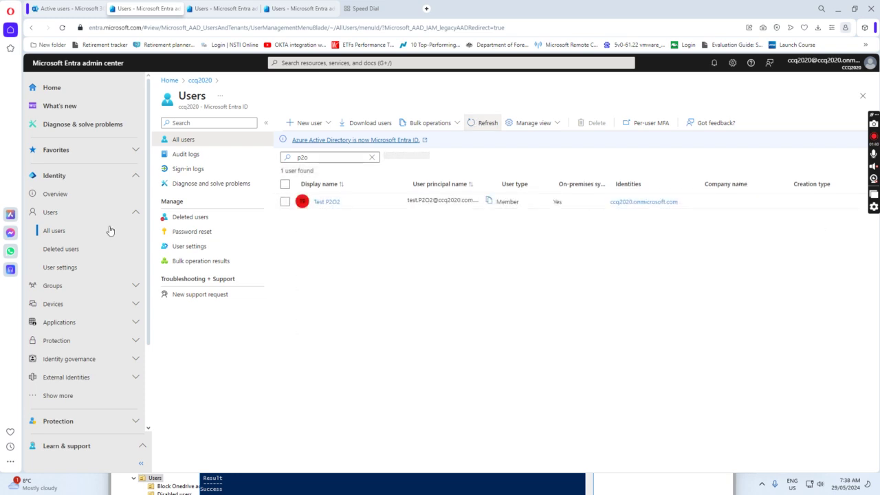
Check the Entra deleted users list for Test P2O2, reloading the list.
click(190, 218)
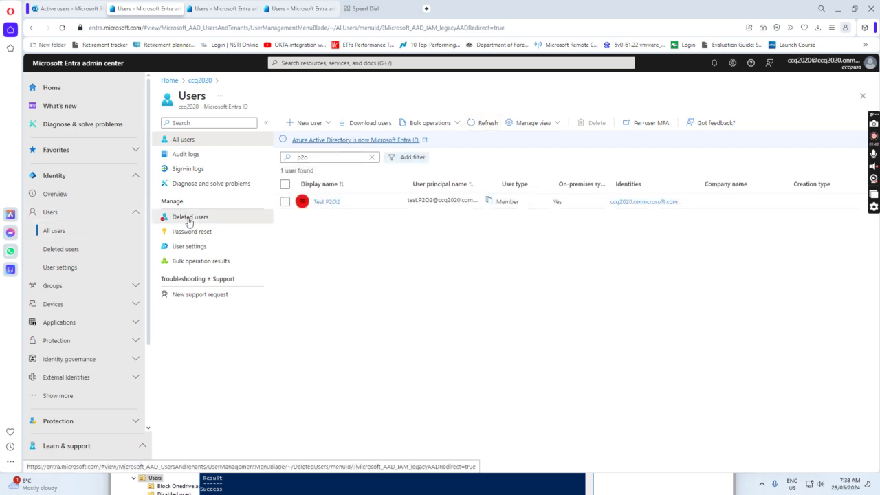
click(480, 123)
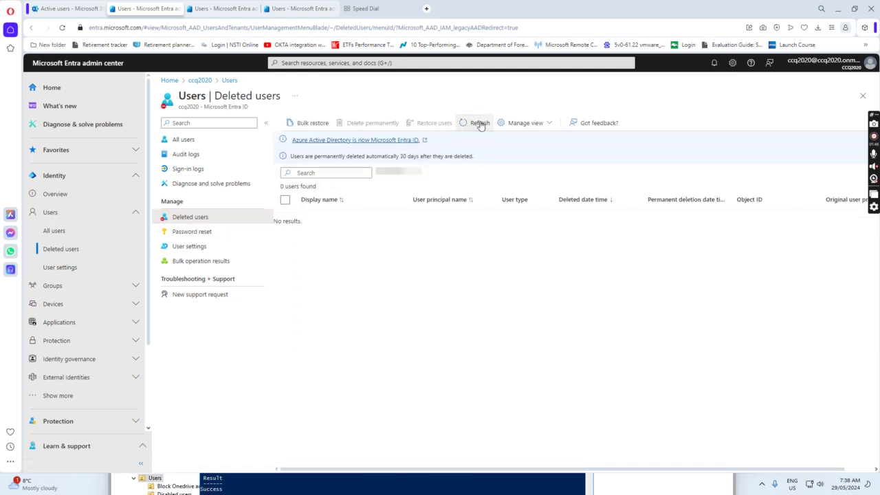
click(182, 232)
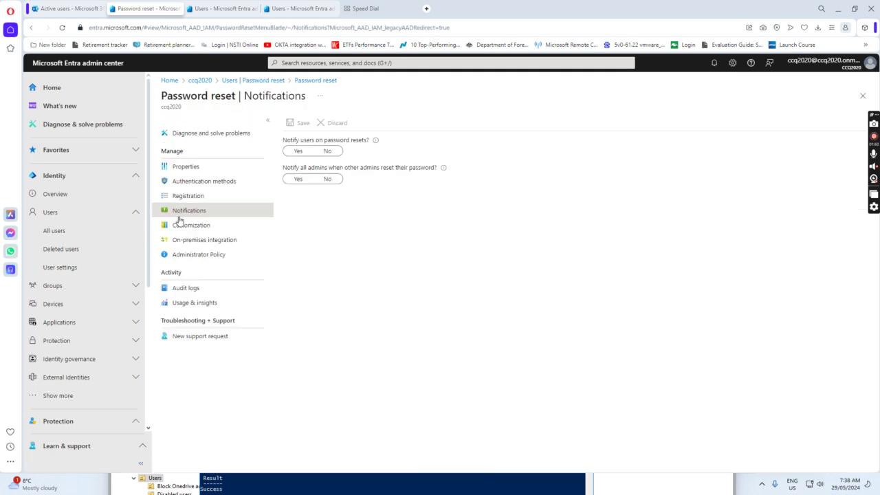
click(60, 251)
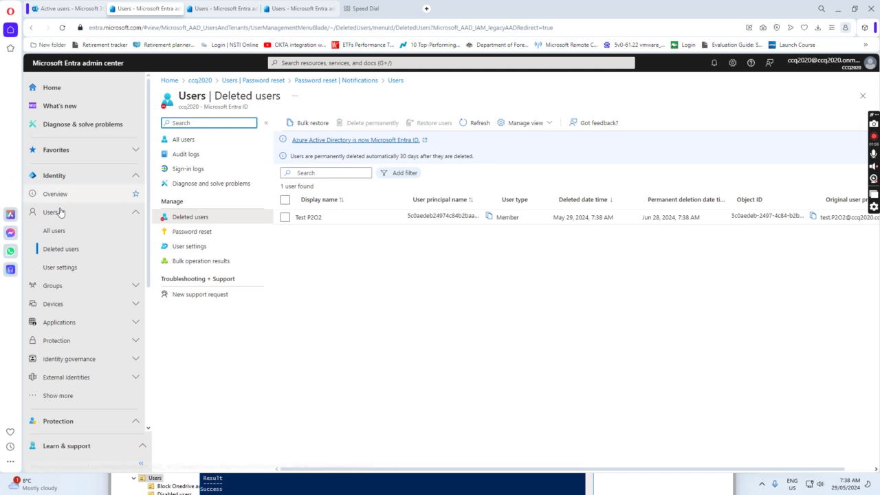
Search all Entra users for p2o and refresh the results to check whether the account is still listed.
click(56, 232)
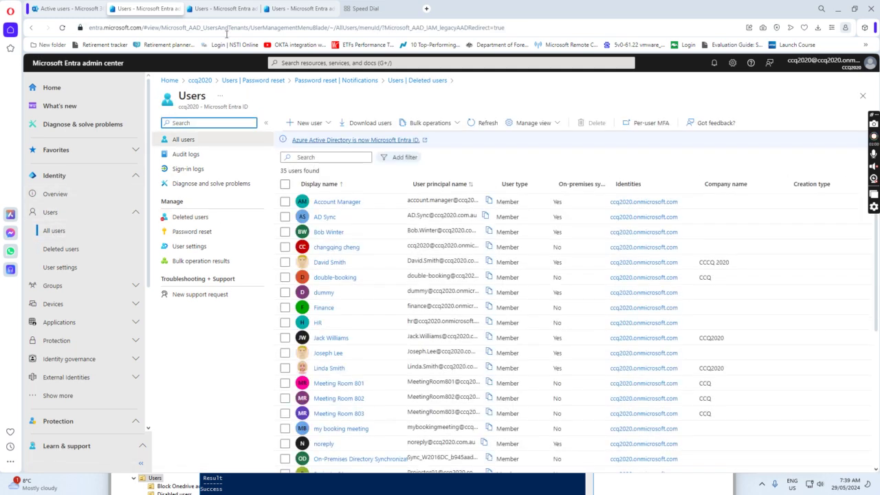
click(328, 158)
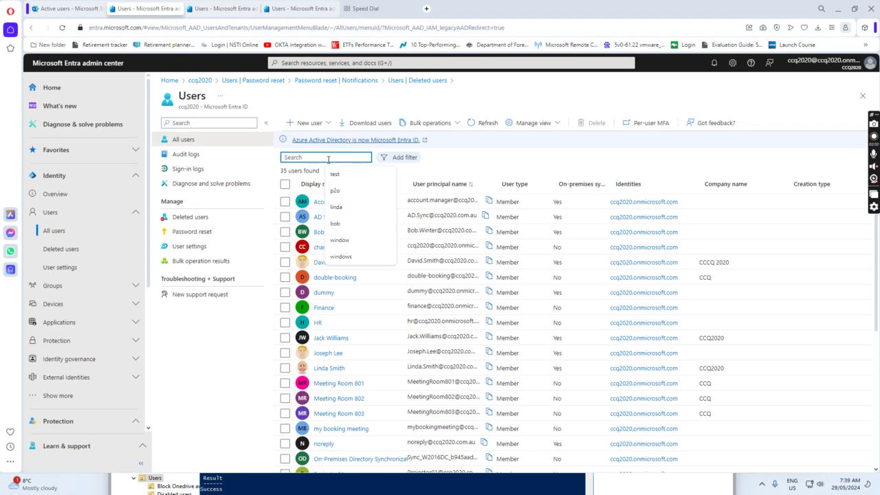
text(p2o)
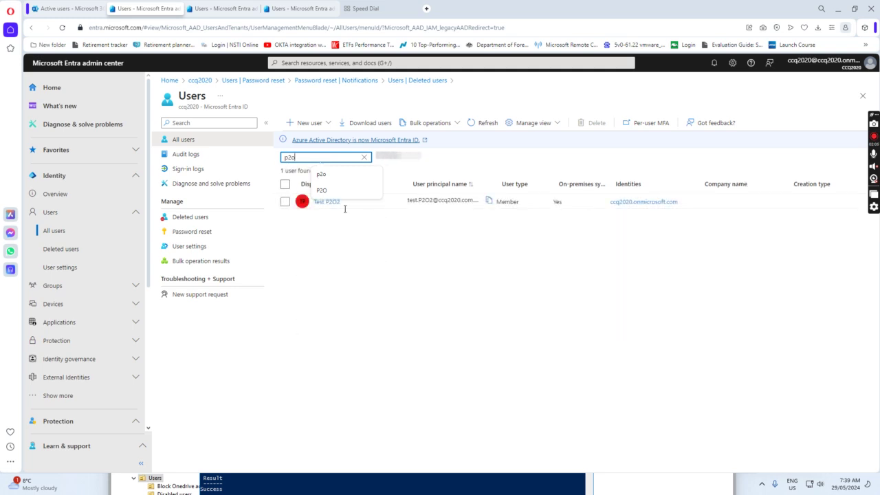
click(487, 123)
click(487, 123)
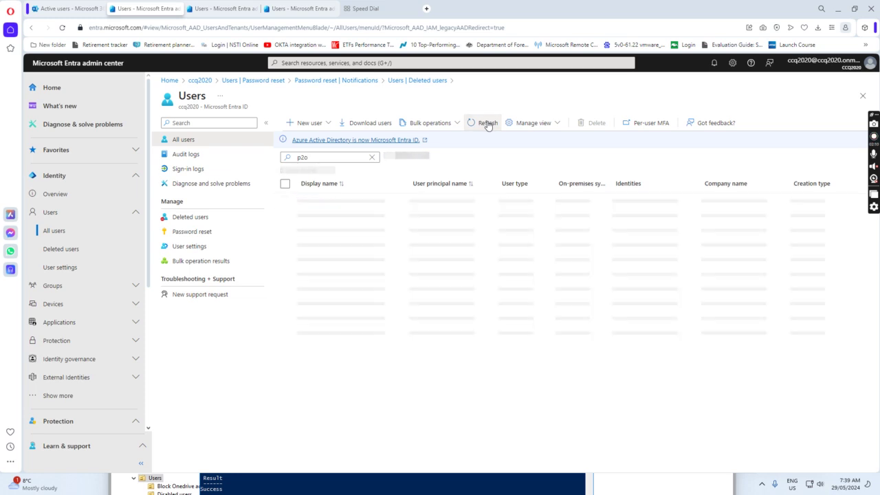
click(487, 123)
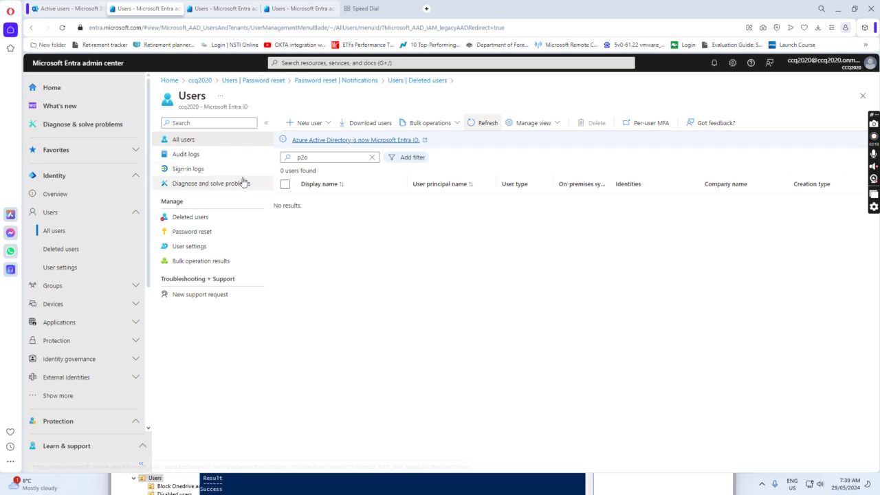
Select Test P2O2 in the Entra deleted users list and compare against the on-premises Users container in the W2016DC-azure virtual machine.
click(60, 250)
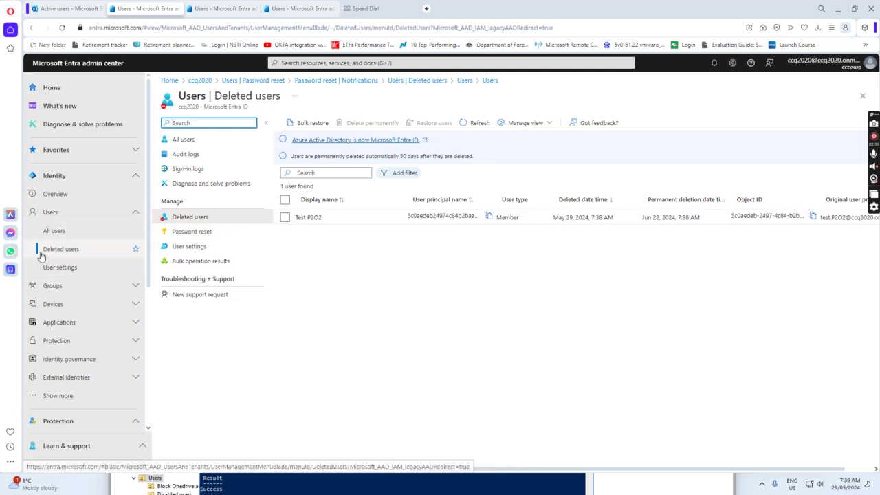
click(285, 218)
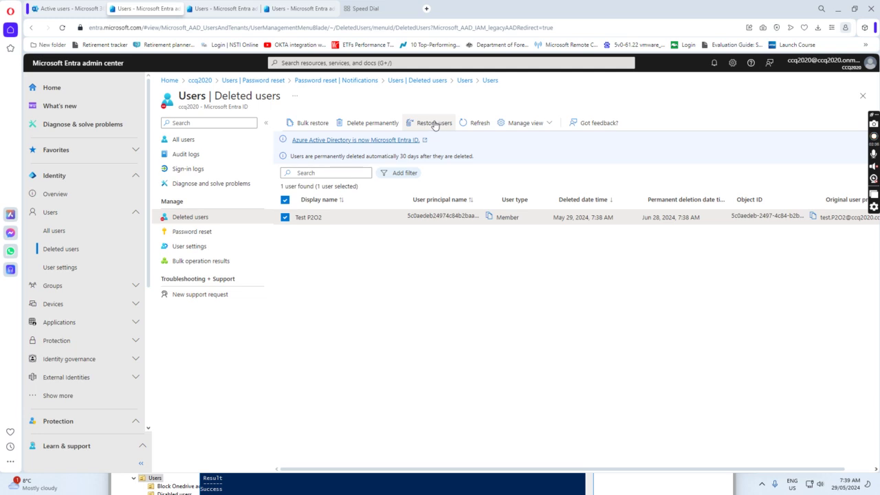
click(505, 483)
drag(464, 271, 449, 104)
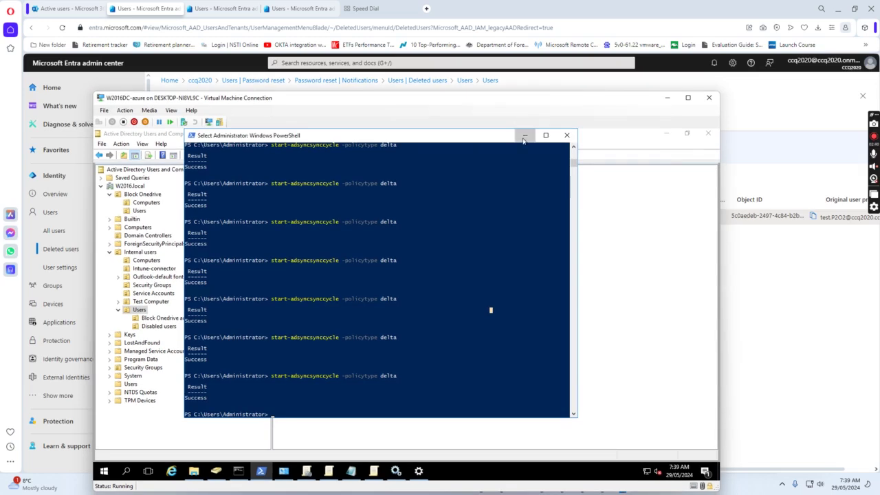
click(524, 136)
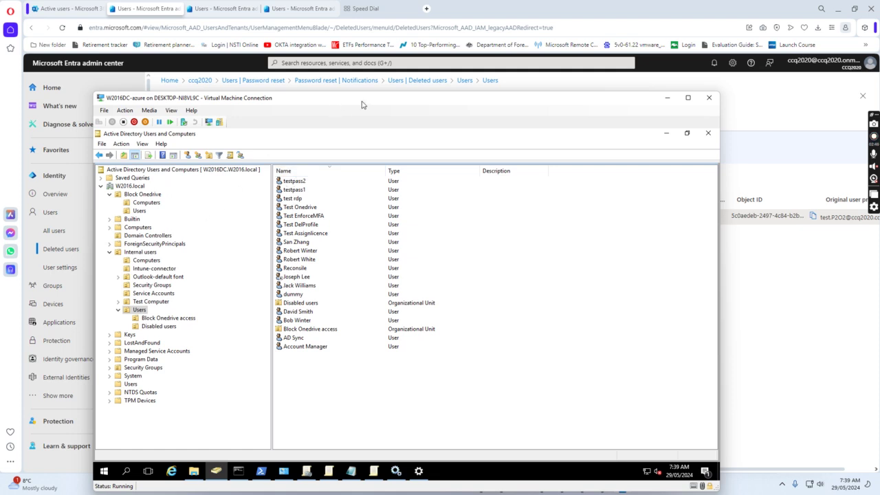
drag(364, 103, 394, 354)
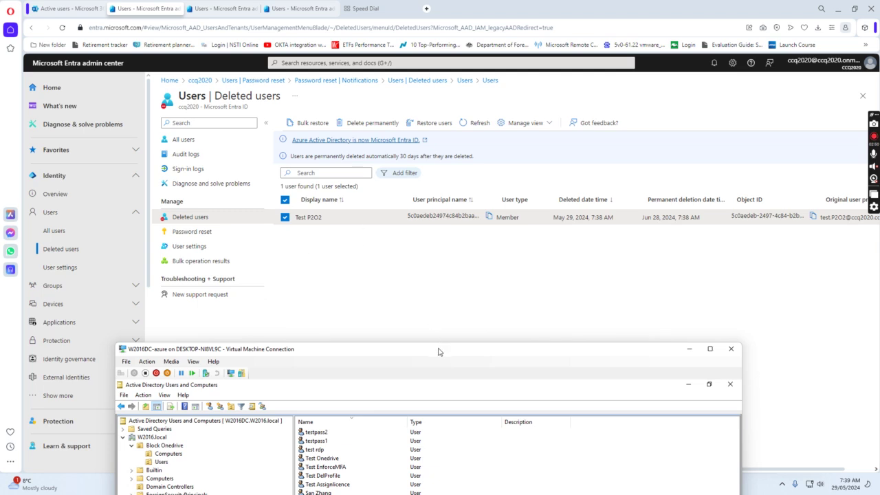
drag(438, 352, 457, 311)
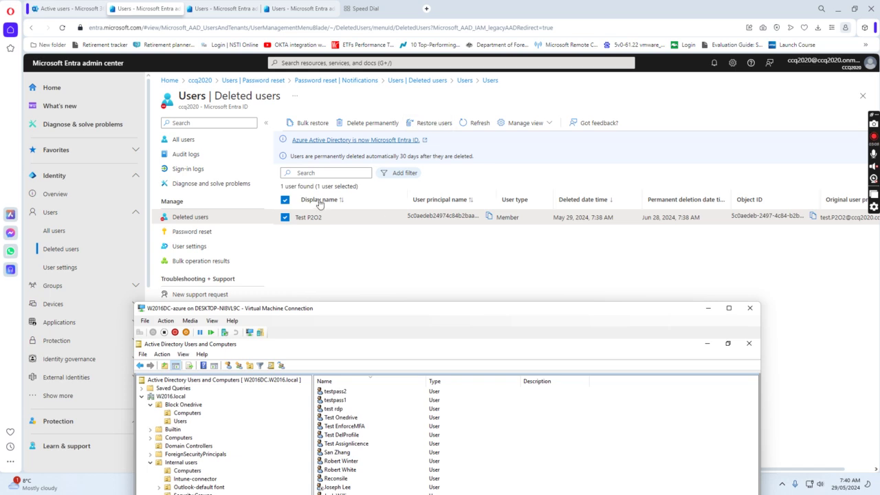
Restore the selected deleted user Test P2O2 and refresh the deleted users list.
click(427, 122)
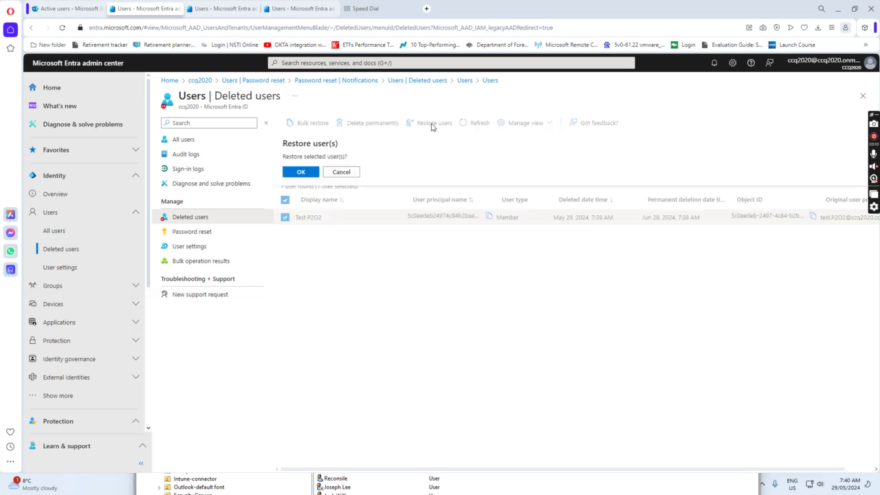
click(300, 172)
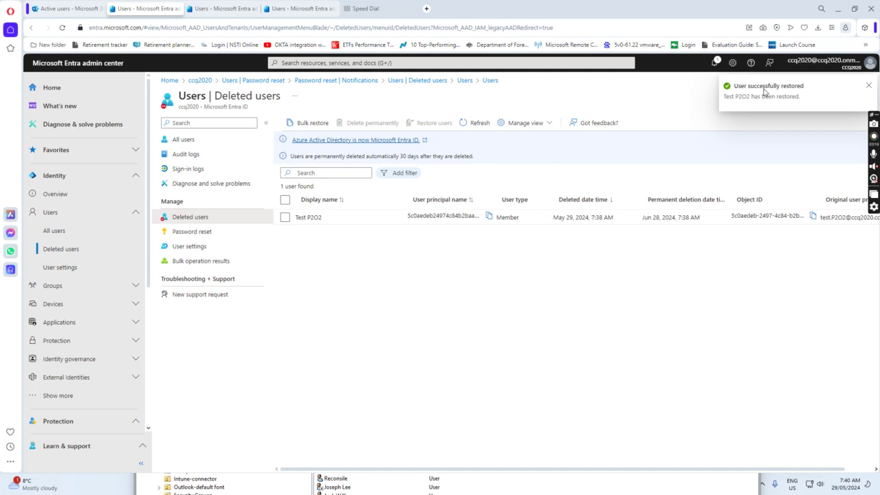
click(481, 125)
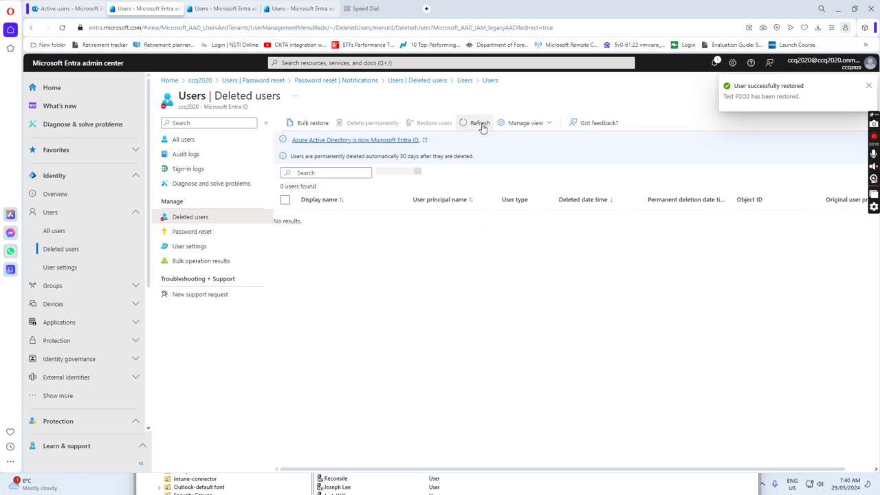
Search all Entra users for p2o and check the on-premises sync value of Test P2O2.
click(66, 232)
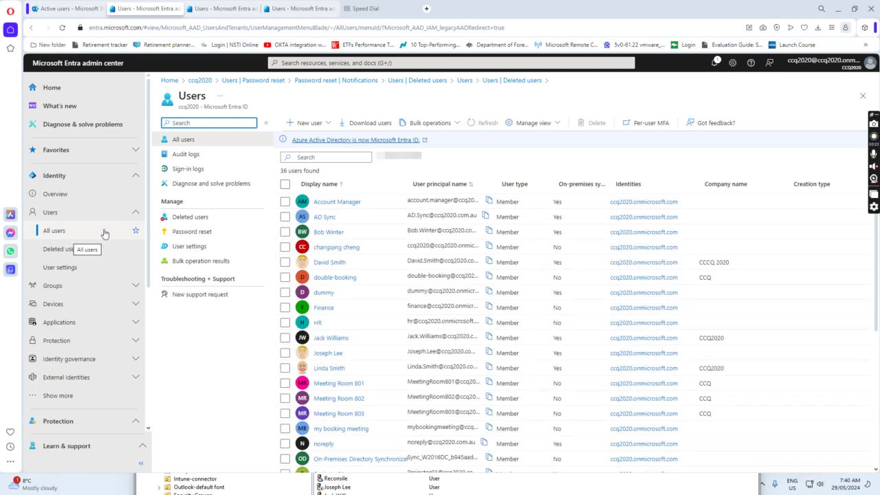
click(326, 157)
text(p2)
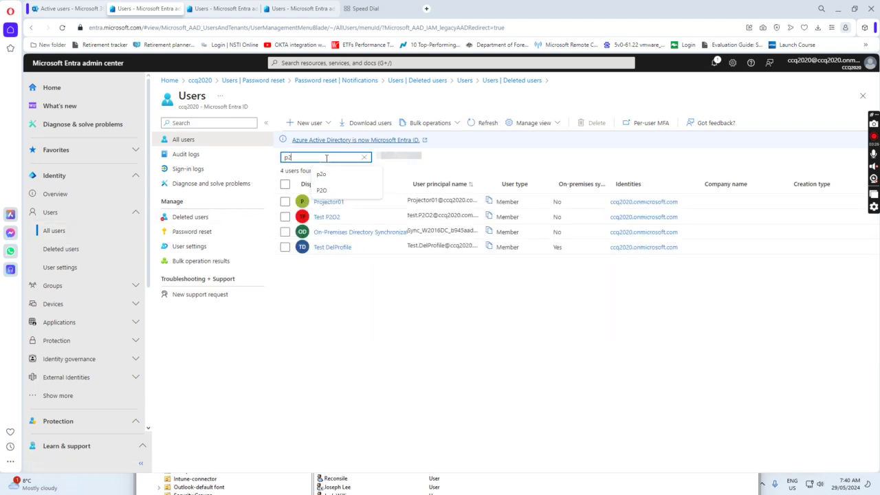
text(o)
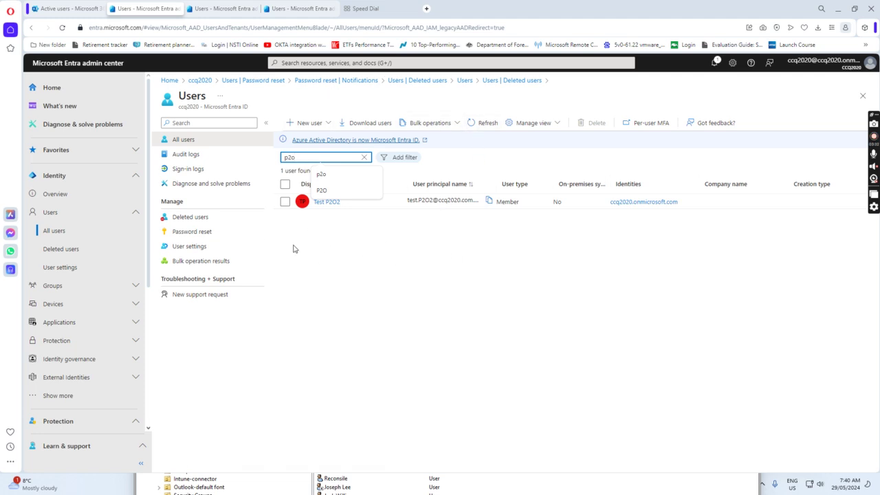
double_click(555, 201)
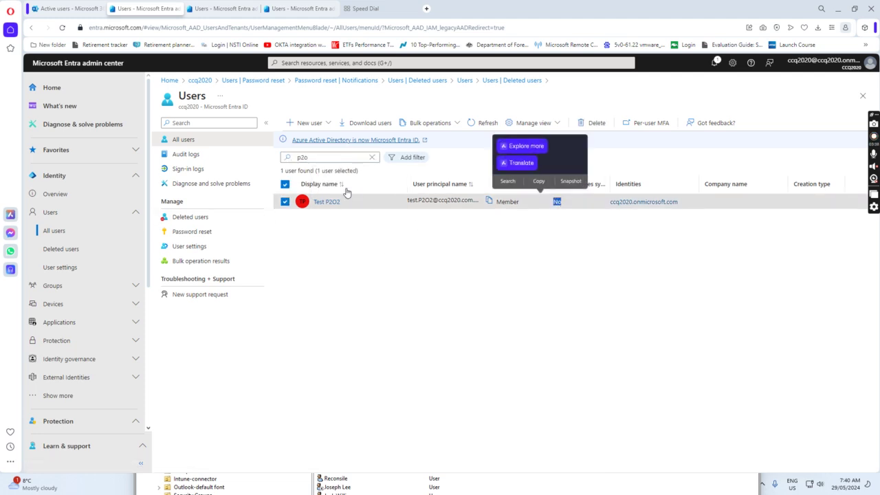
click(357, 273)
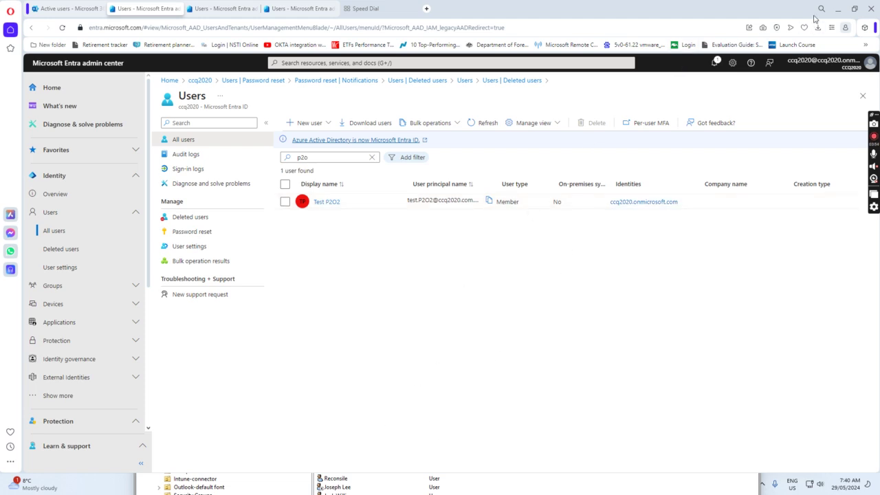
Review the on-premises Users container in the virtual machine again and return to the Entra admin center in the browser.
click(839, 8)
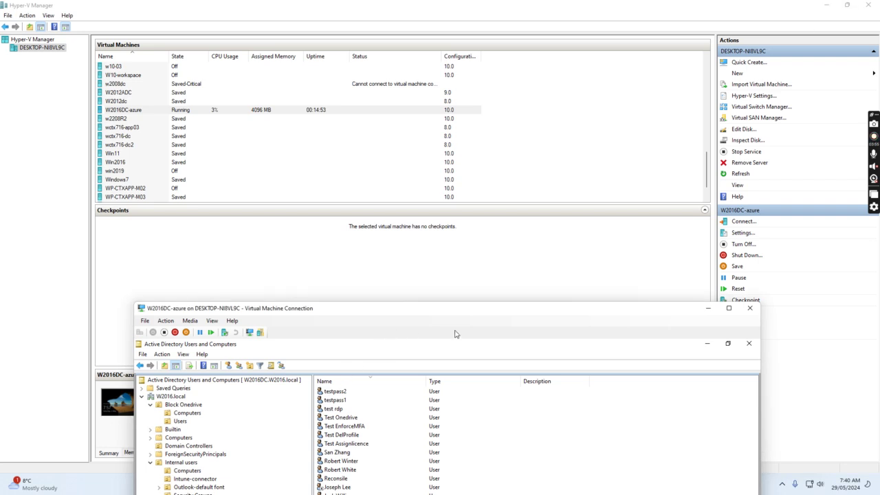
drag(510, 310, 405, 67)
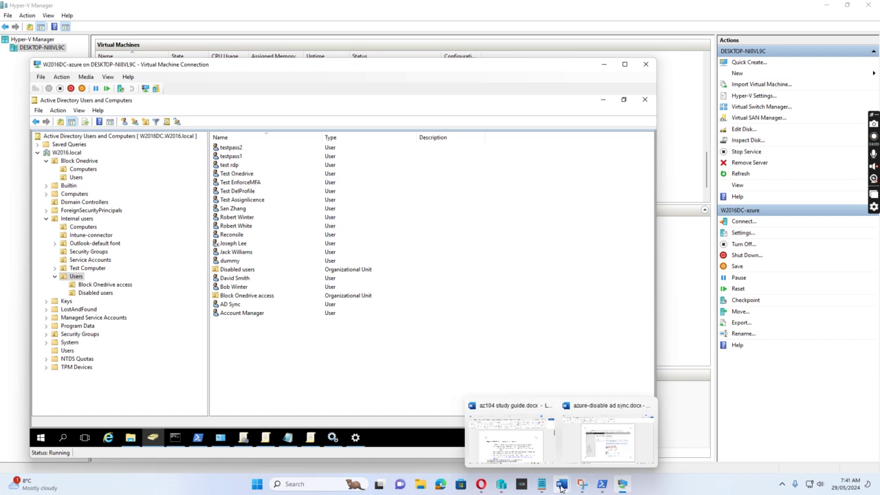
click(604, 64)
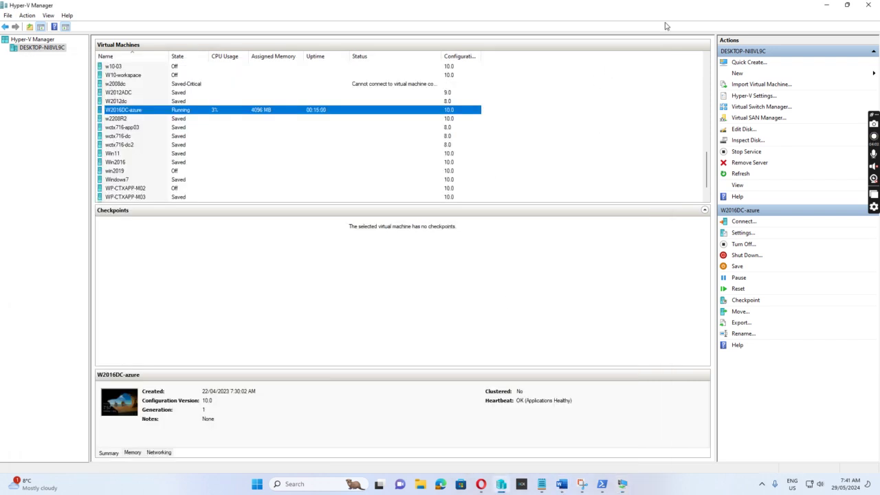
click(826, 4)
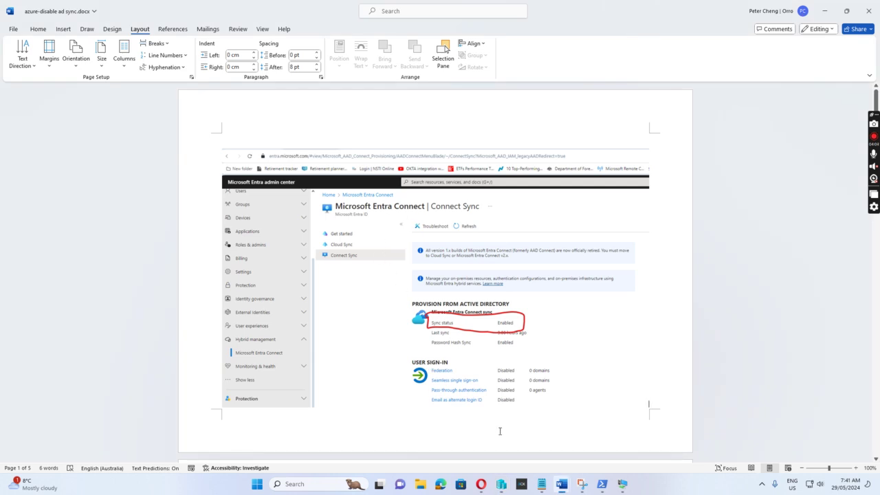
mouse_move(480, 484)
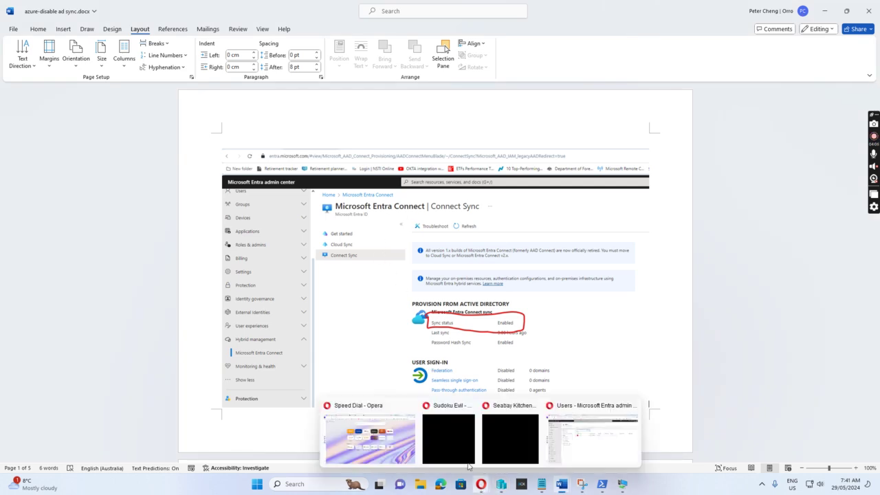
click(572, 405)
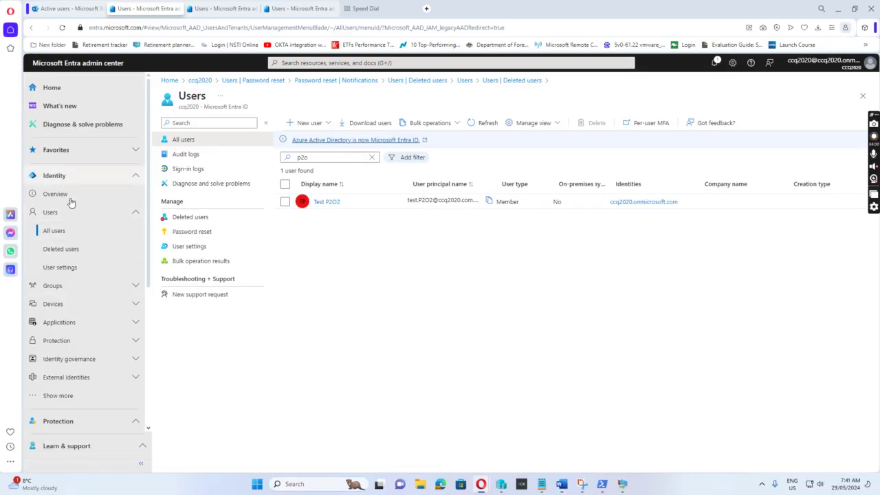
List all Entra users without a search filter and review their on-premises sync values.
click(56, 231)
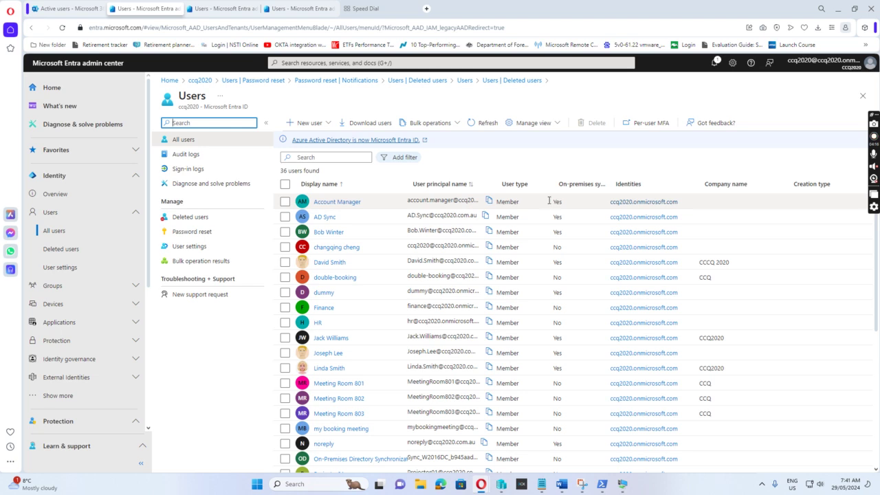
scroll(546, 224, down, 1)
scroll(546, 224, down, 3)
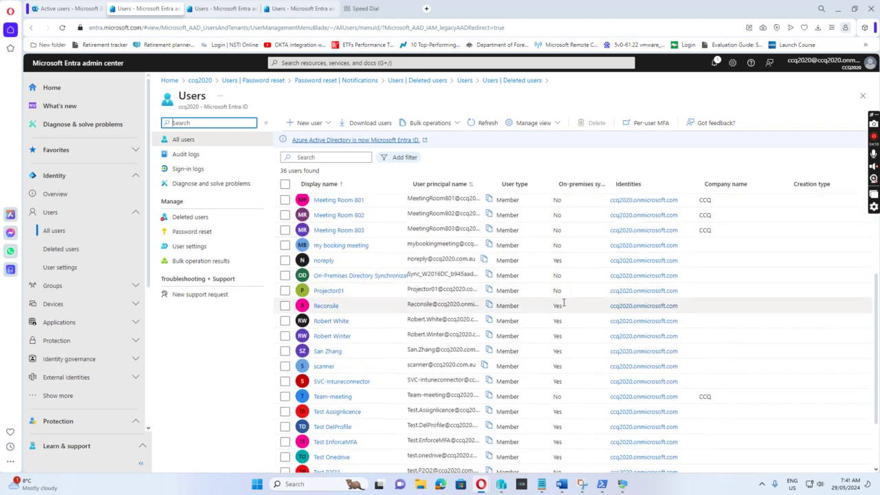
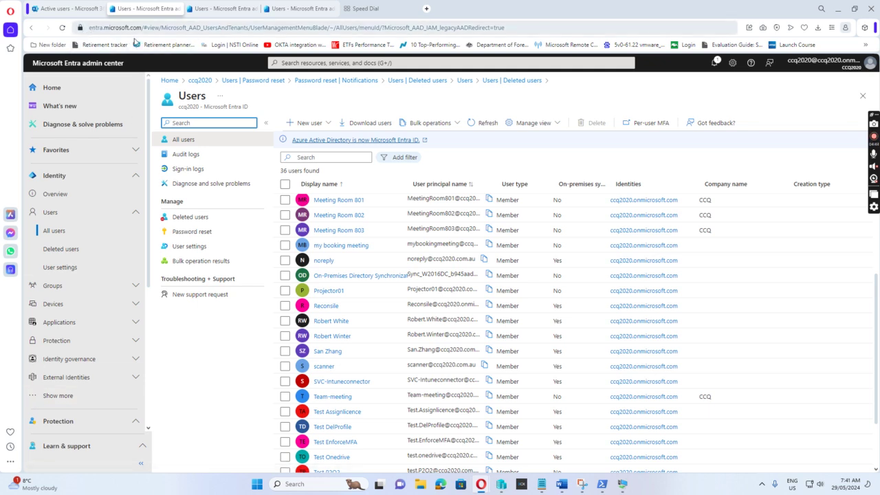
Open Connect Sync for Microsoft Entra Connect under Hybrid management to check the sync status.
click(31, 400)
scroll(83, 338, down, 2)
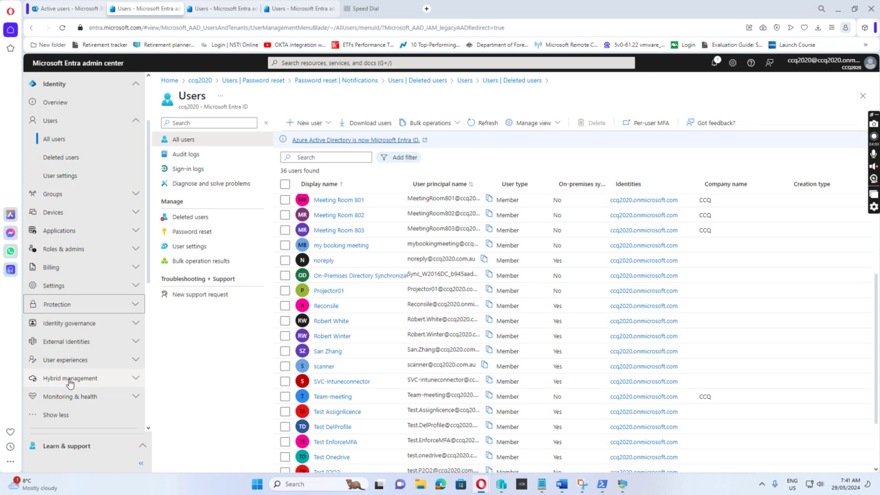
click(70, 383)
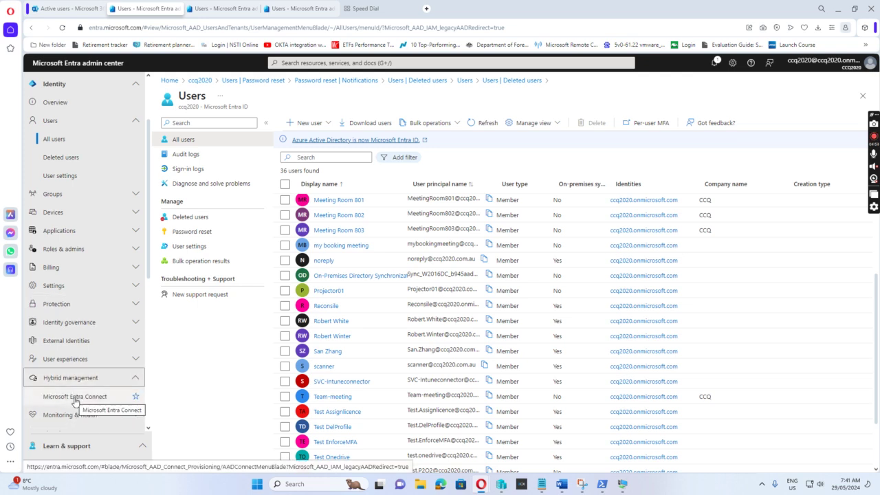
click(75, 397)
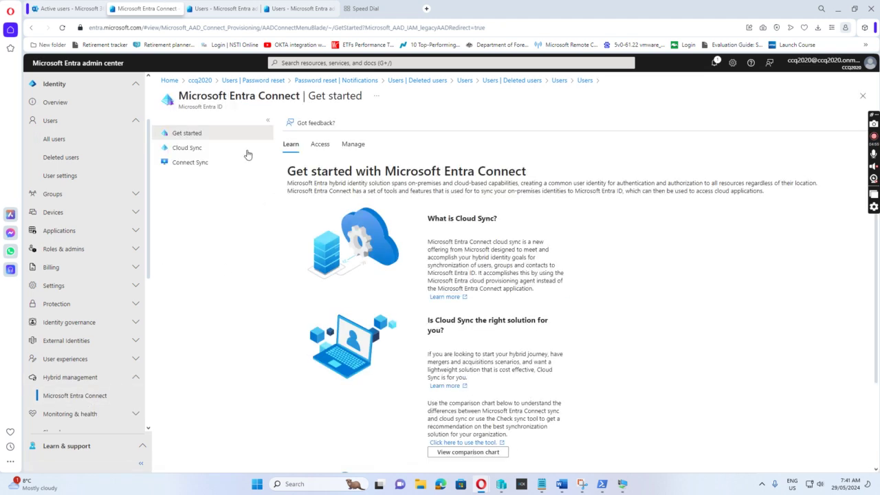
click(191, 166)
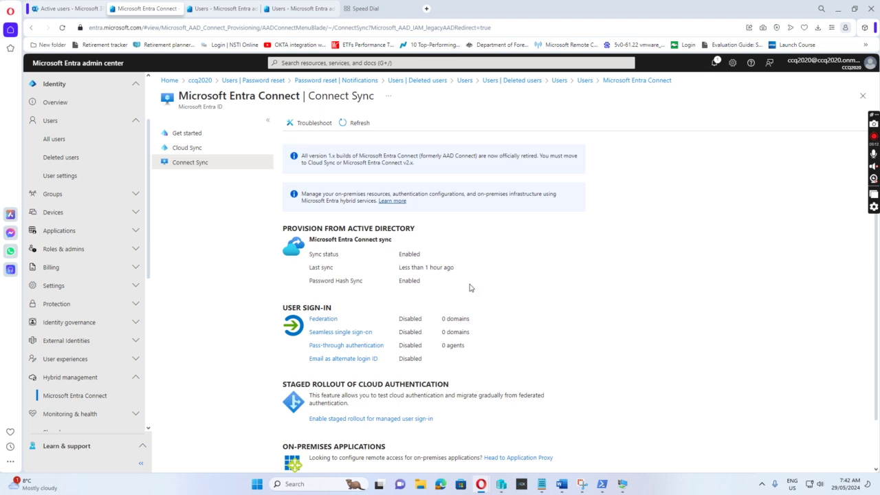
Switch to azure-disable ad sync.docx in Word and read the PowerShell commands for disabling directory synchronization.
mouse_move(561, 484)
click(588, 407)
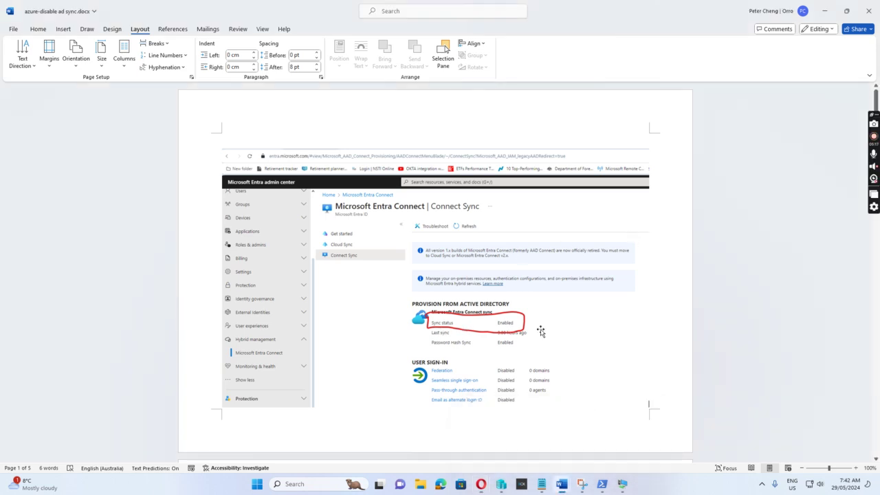
scroll(566, 296, down, 2)
scroll(566, 296, down, 2)
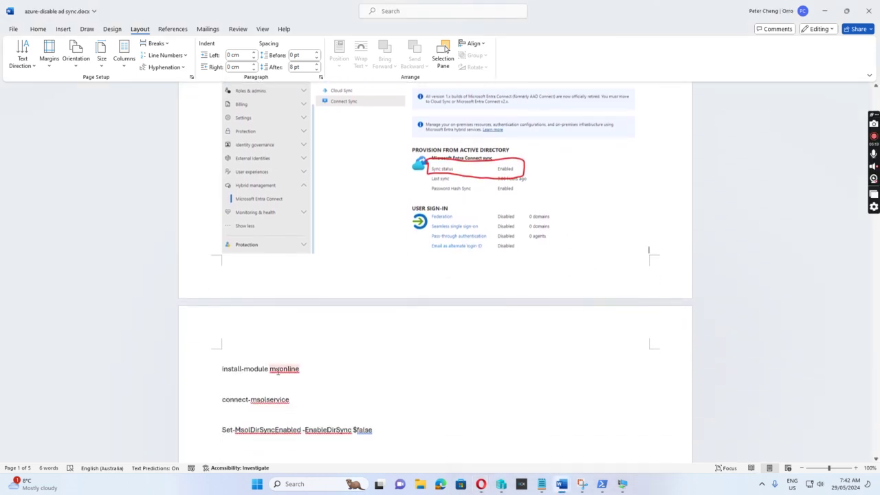
drag(222, 370, 269, 370)
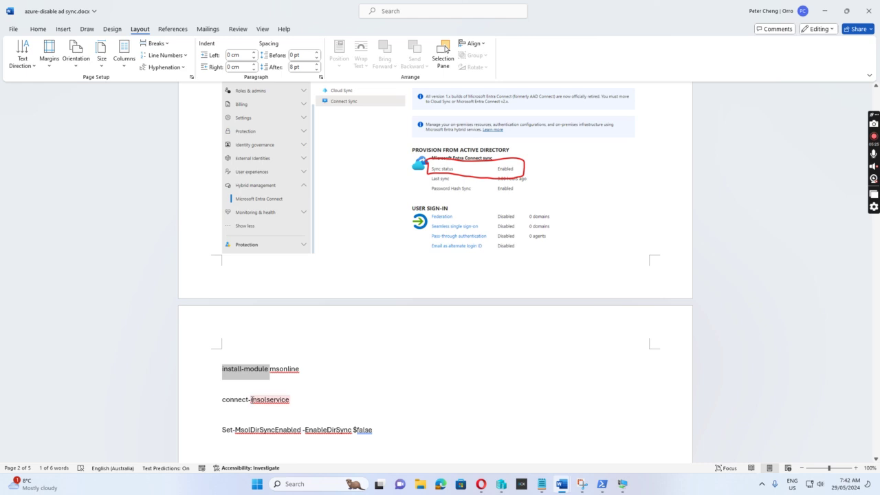
scroll(355, 387, down, 2)
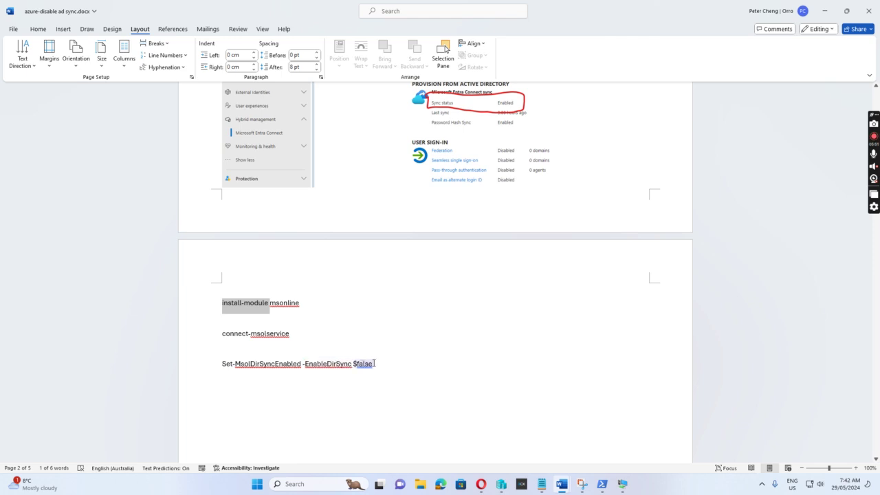
scroll(403, 358, down, 1)
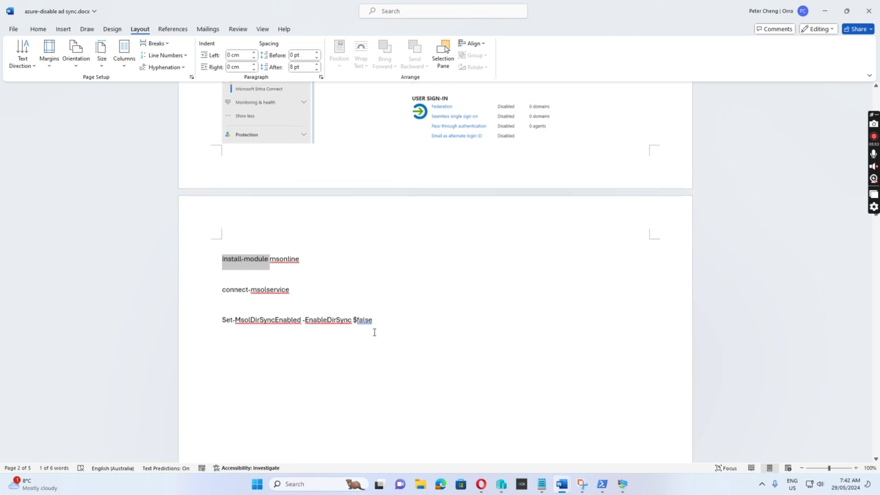
Compare the Word document with the Connect Sync page behind it, and return to the full-screen document's command list.
double_click(622, 14)
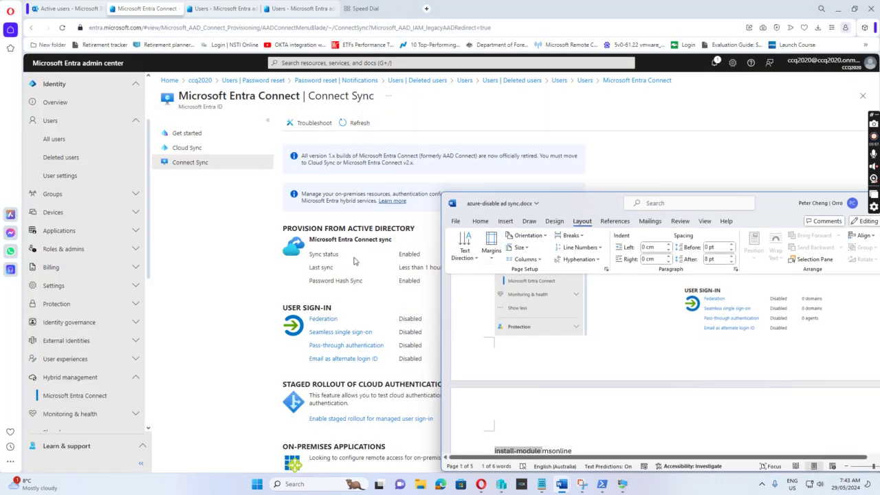
drag(766, 204, 481, 109)
click(610, 108)
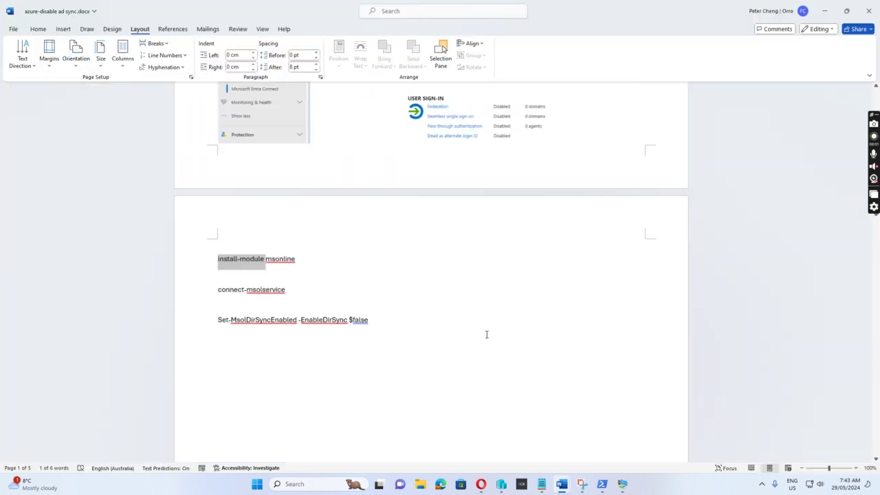
scroll(496, 314, down, 3)
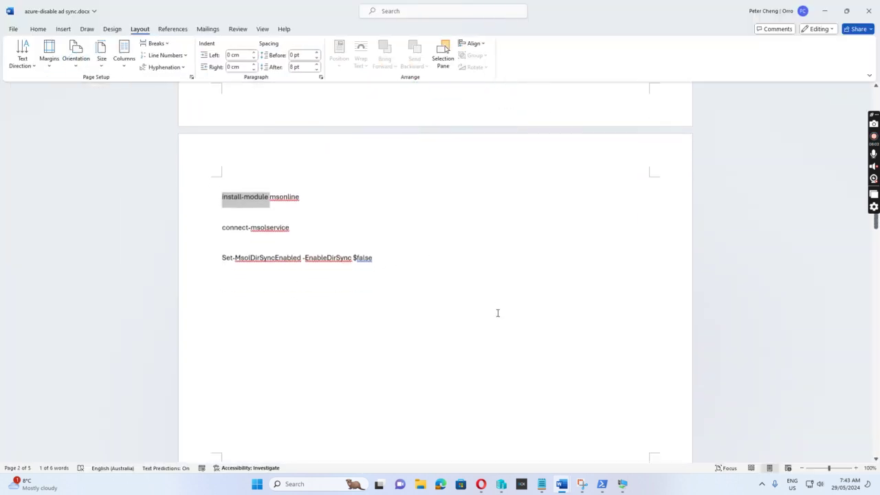
Review the directory sync disabling commands and the Microsoft 365 admin center screenshot with the circled Sync status column in the document.
scroll(463, 173, down, 3)
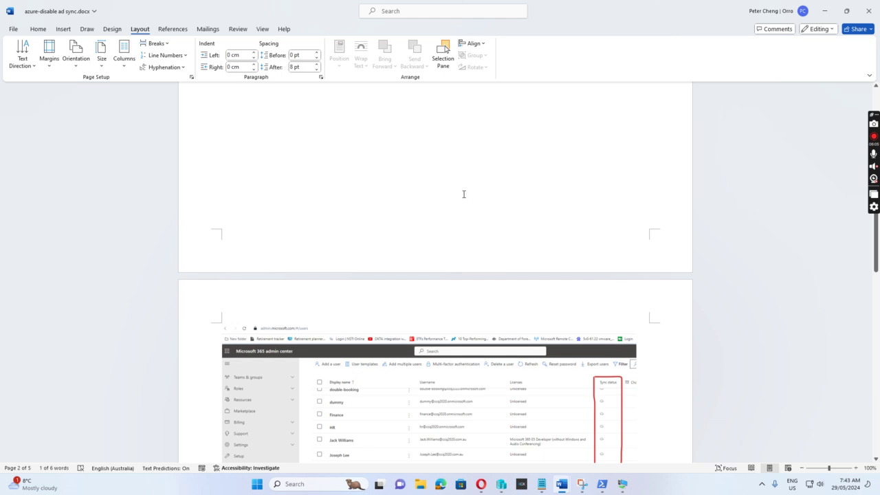
scroll(417, 190, up, 3)
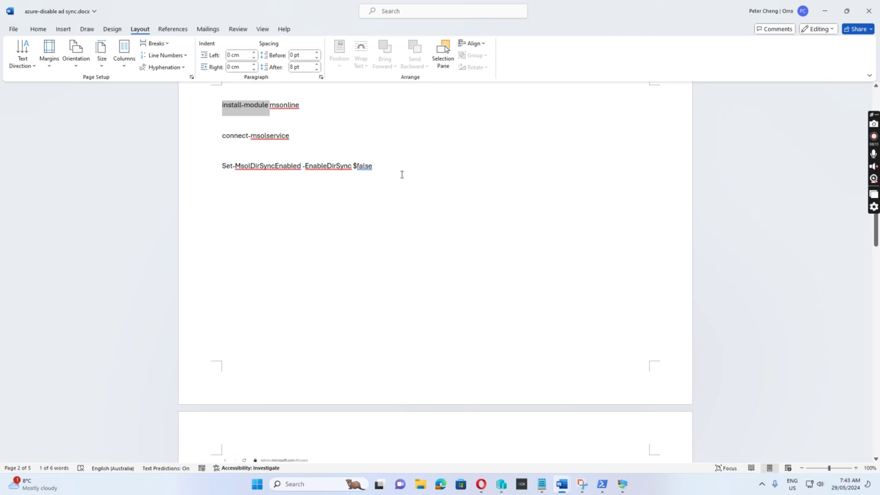
scroll(444, 220, down, 2)
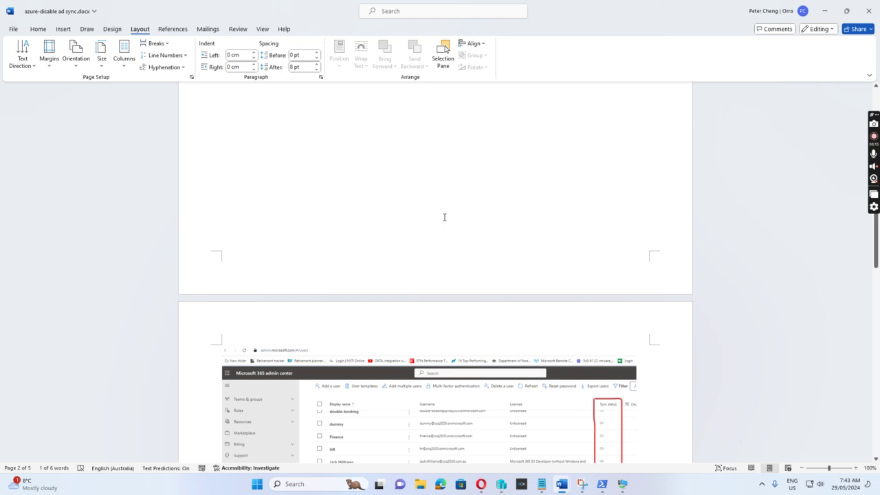
scroll(444, 217, down, 1)
scroll(444, 217, down, 2)
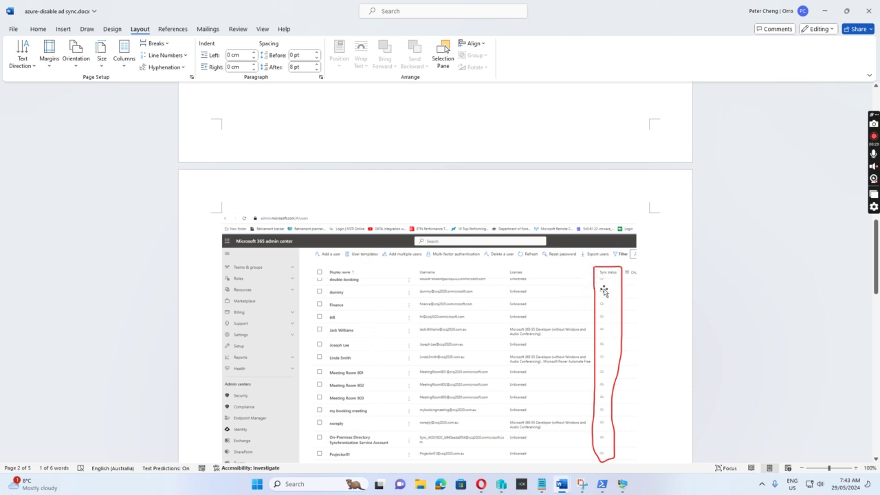
scroll(601, 295, down, 5)
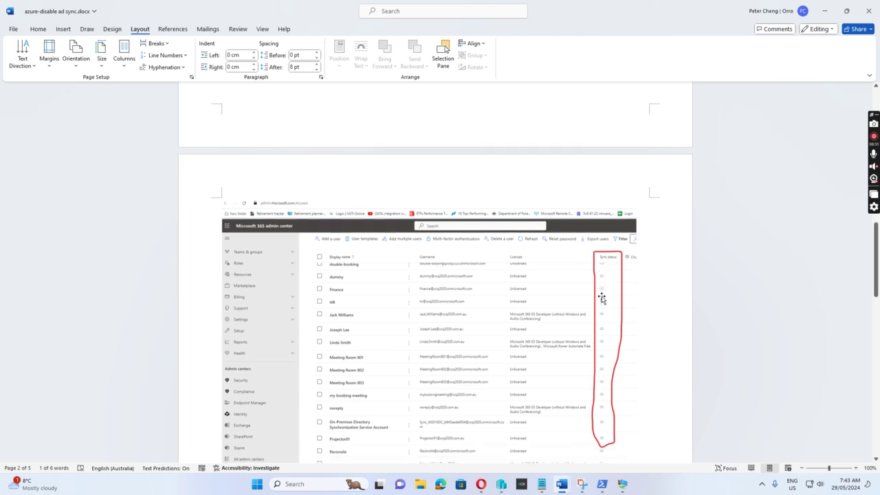
Examine the document's Entra screenshots of the users' on-premises sync column and the Connect Sync page's circled Microsoft Entra Connect sync section.
scroll(606, 294, down, 3)
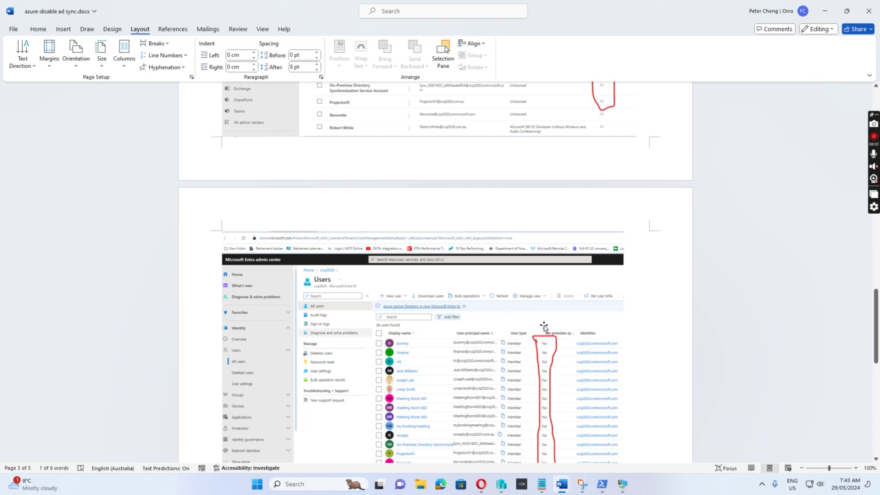
scroll(545, 329, down, 1)
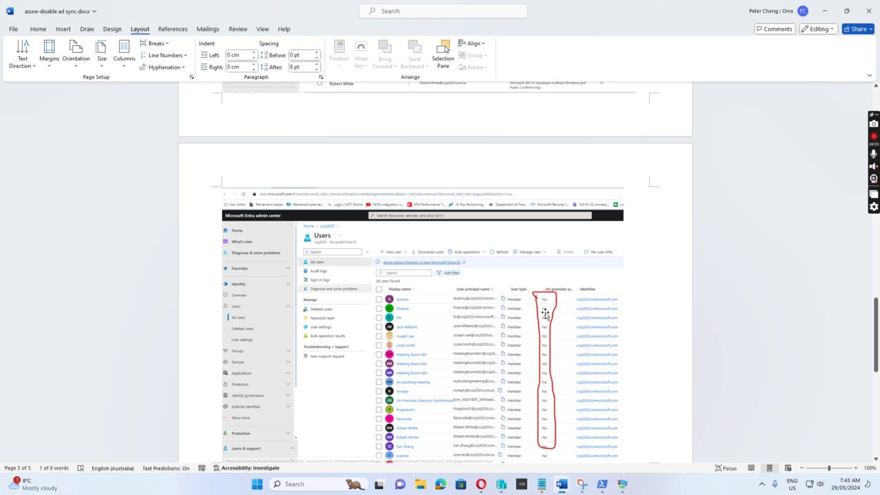
scroll(550, 419, down, 10)
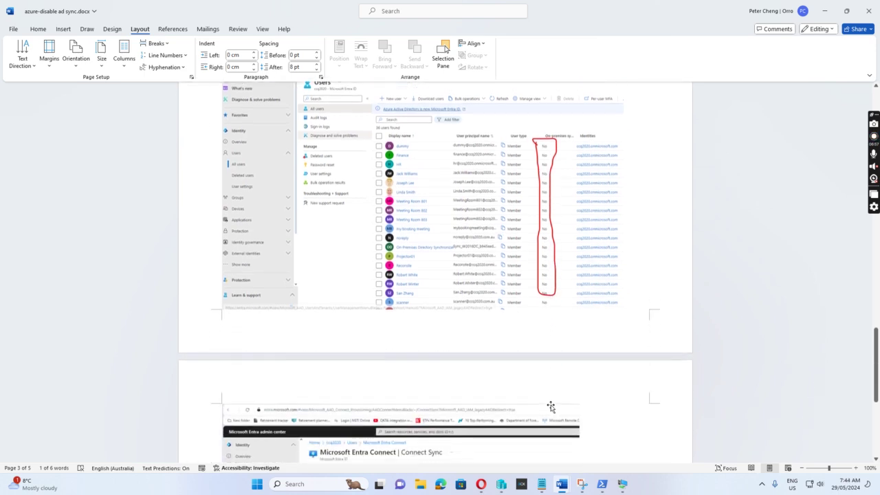
scroll(549, 400, down, 3)
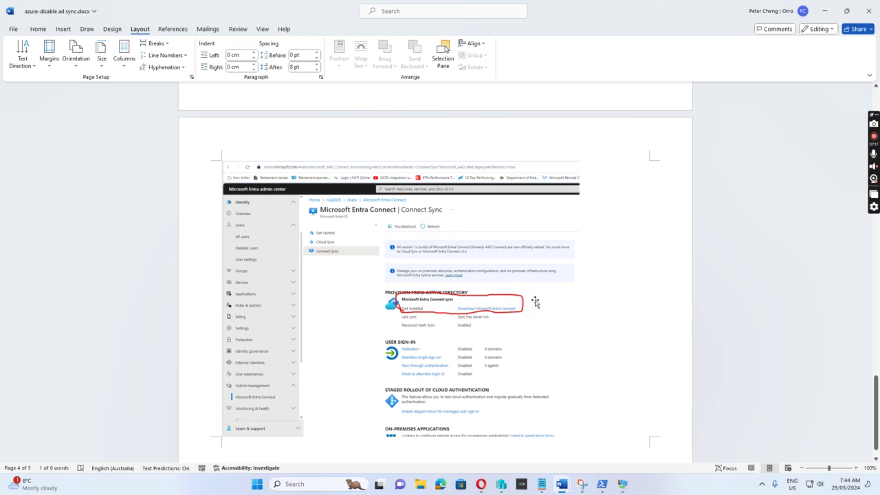
scroll(534, 303, down, 1)
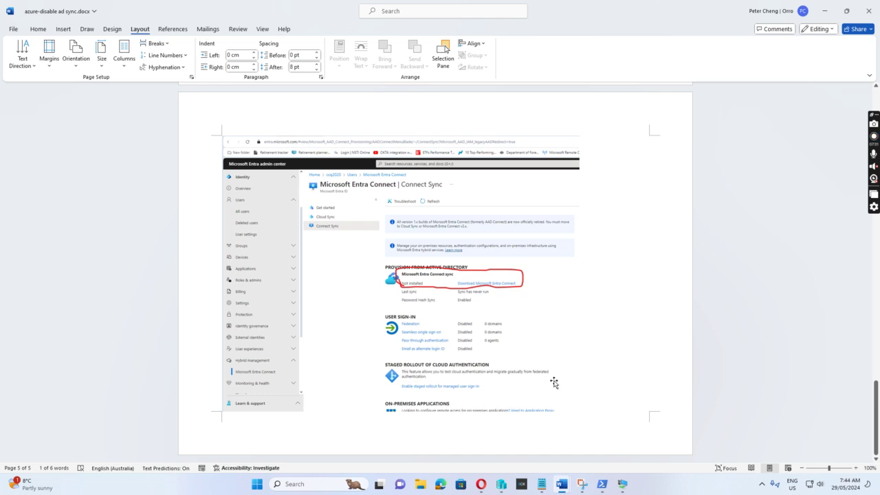
Switch to Windows PowerShell to read its sync-enabling commands, and uncover the Connect Sync page in the browser behind Word to check the sync status.
mouse_move(602, 486)
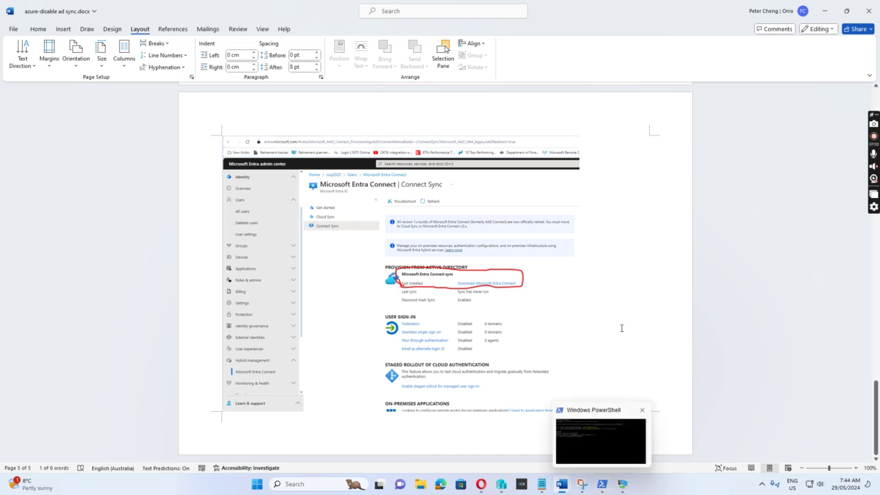
click(602, 484)
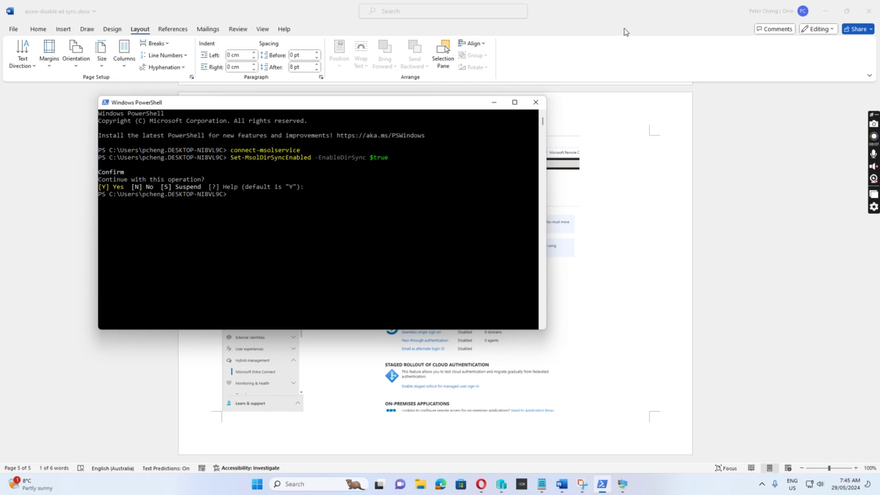
drag(615, 10, 633, 249)
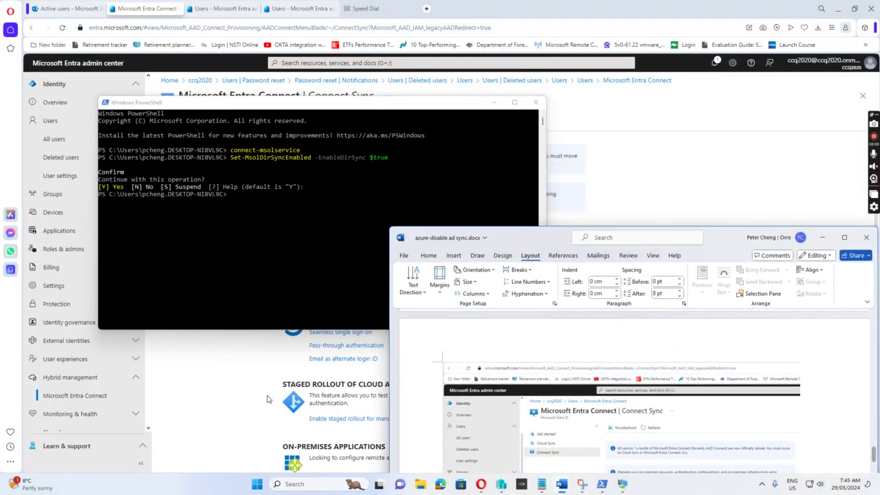
click(244, 402)
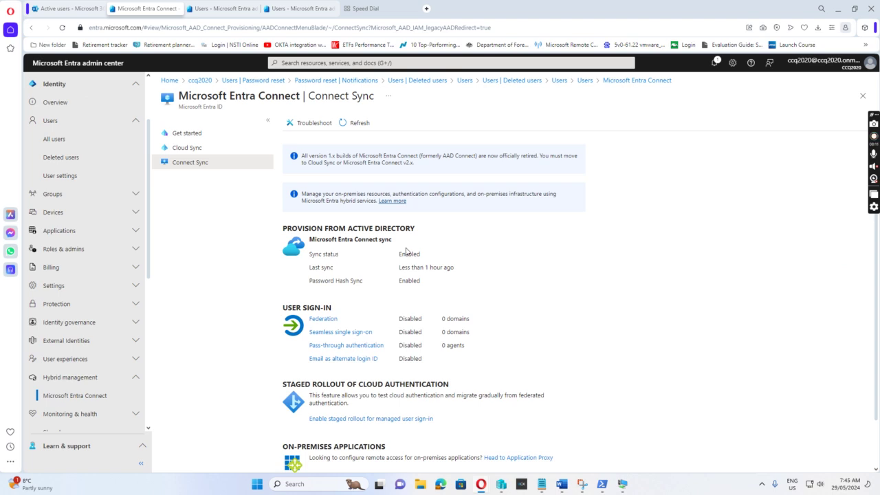
mouse_move(613, 487)
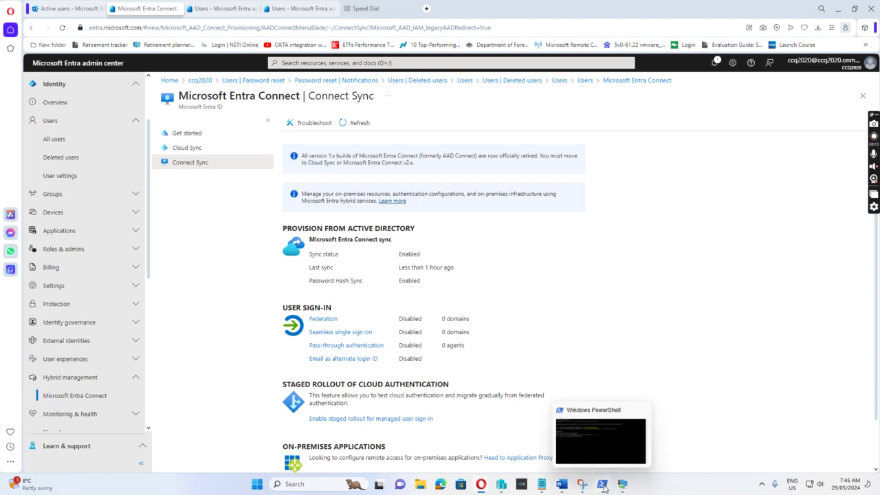